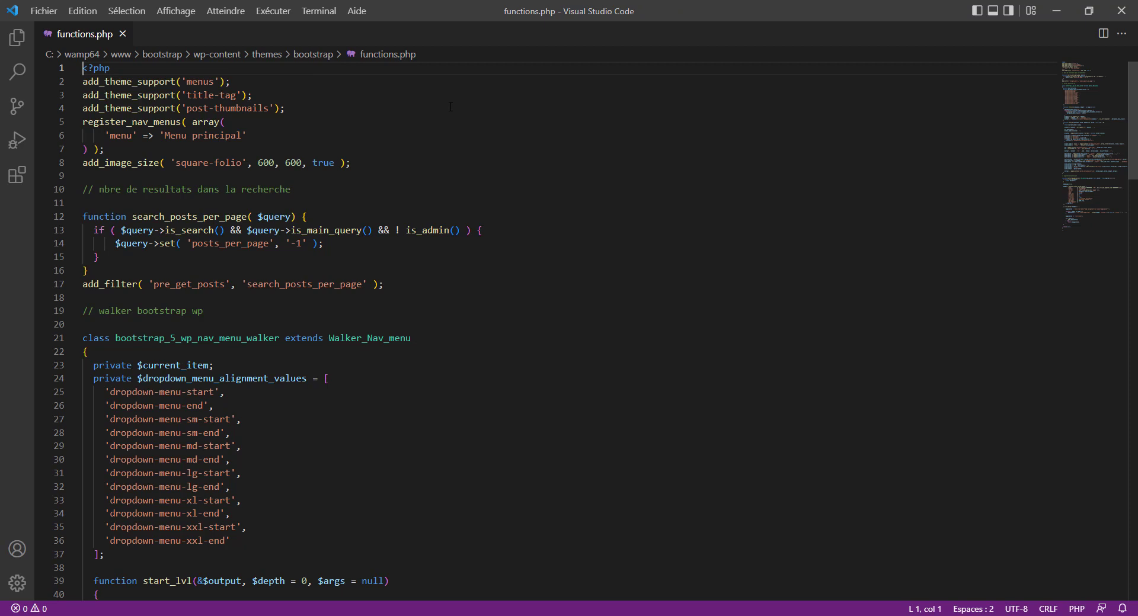
Step: Examine the square-folio add_image_size line in functions.php against the square image on the browser's Le chat mignon project page
drag(84, 163, 207, 162)
click(288, 162)
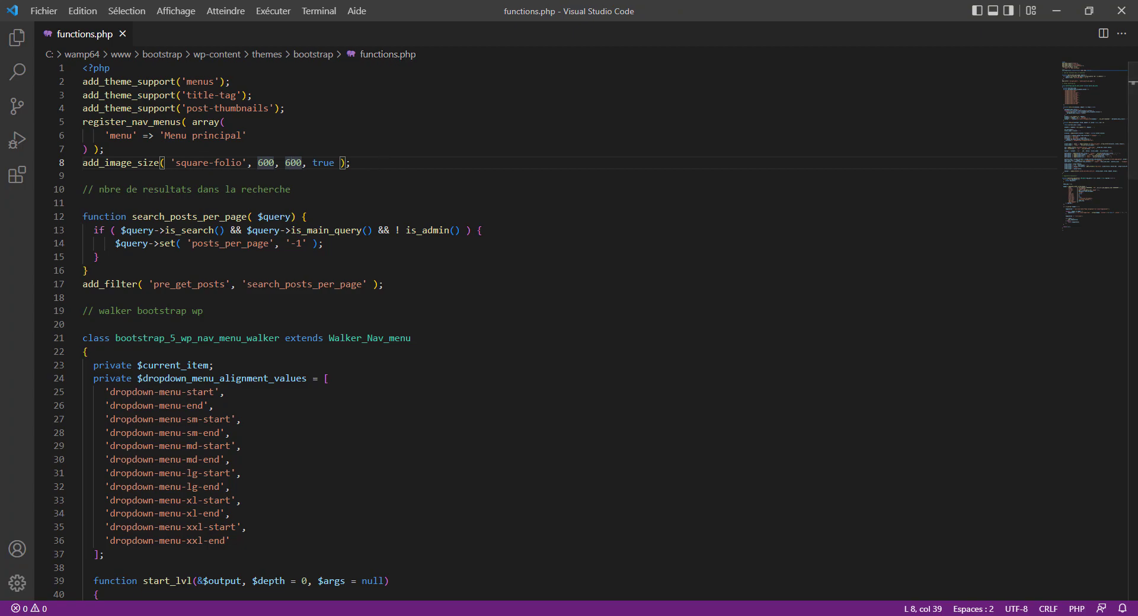
key(alt+Tab)
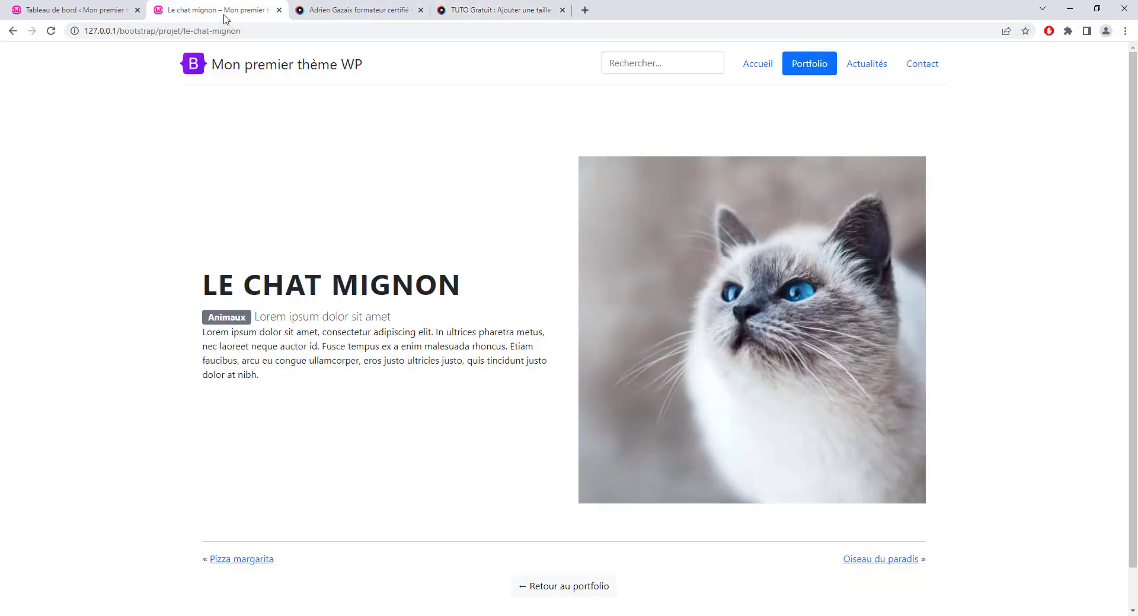
click(226, 19)
key(alt+Tab)
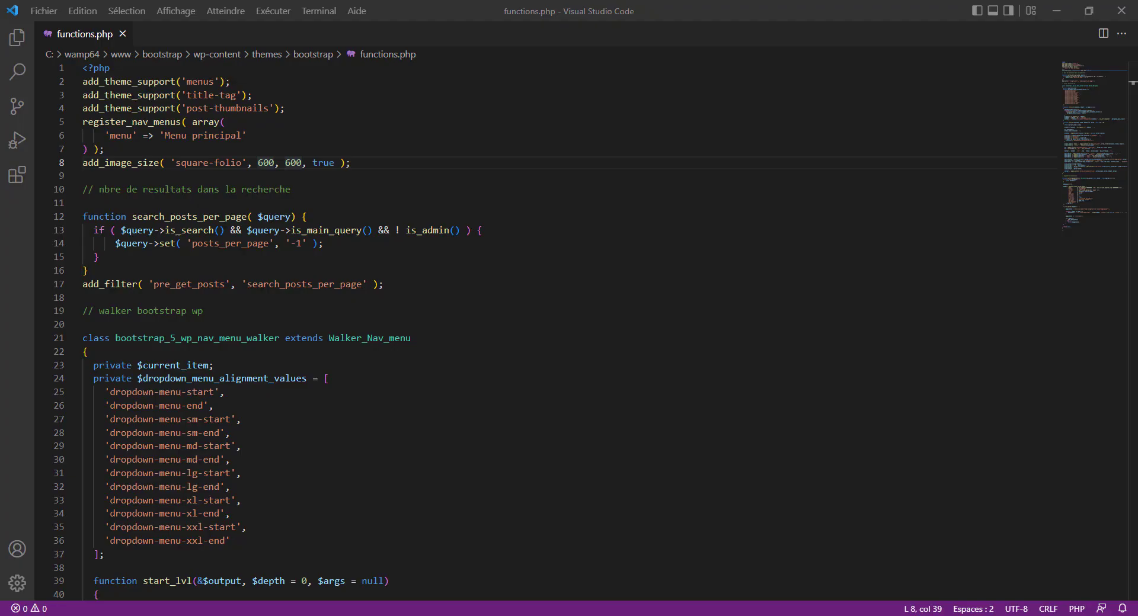
click(340, 162)
Step: Switch to the WordPress admin in the browser, search for "crop thumbnail" among new plugins, and install and activate Crop-Thumbnails
key(alt+Tab)
click(84, 10)
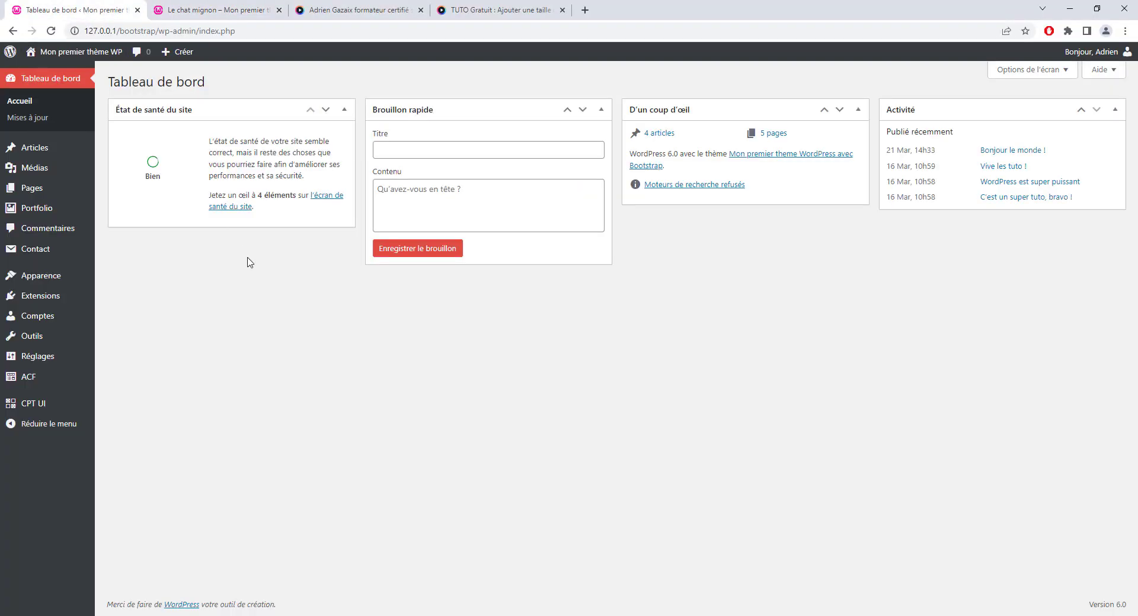
mouse_move(52, 299)
click(131, 316)
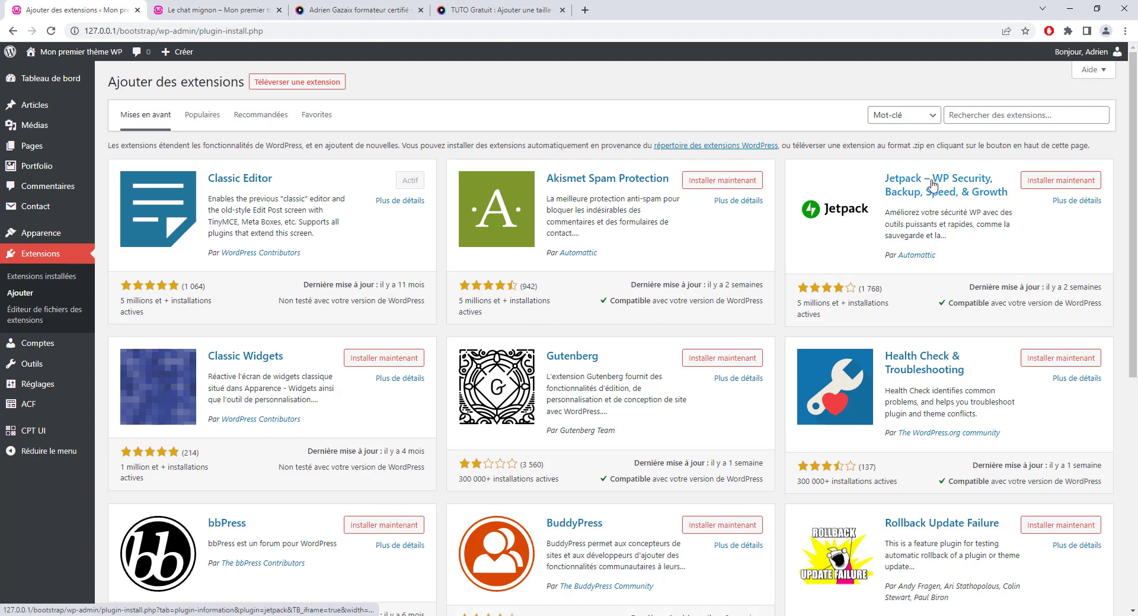
click(976, 115)
text(crop thumbnail)
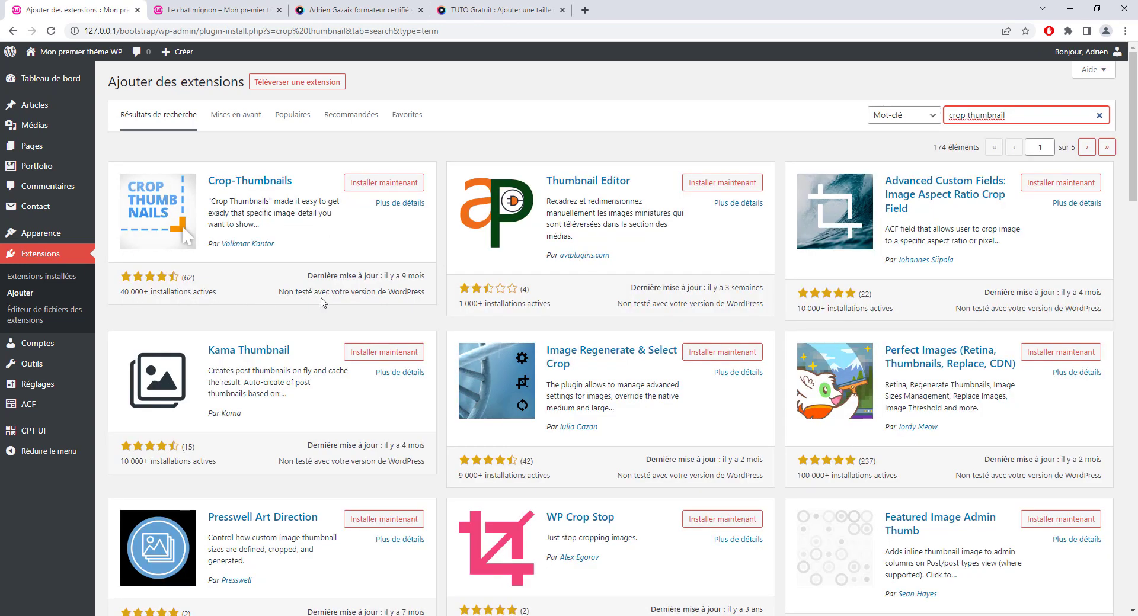
click(373, 184)
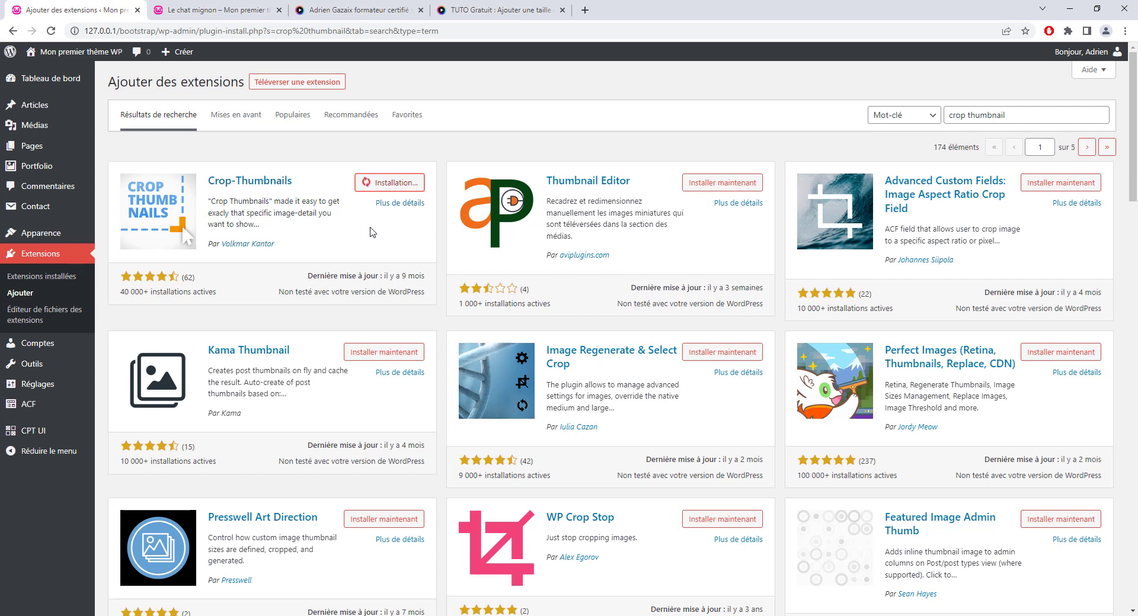
key(Return)
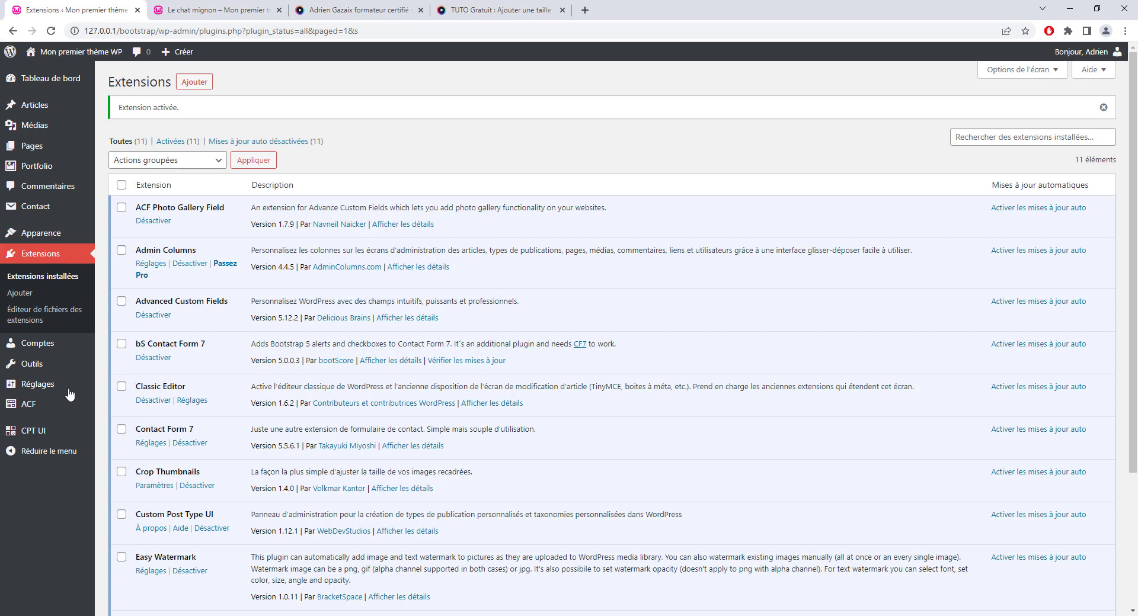
Step: Open the Crop-Thumbnails settings and review the image sizes offered for each post type
mouse_move(70, 393)
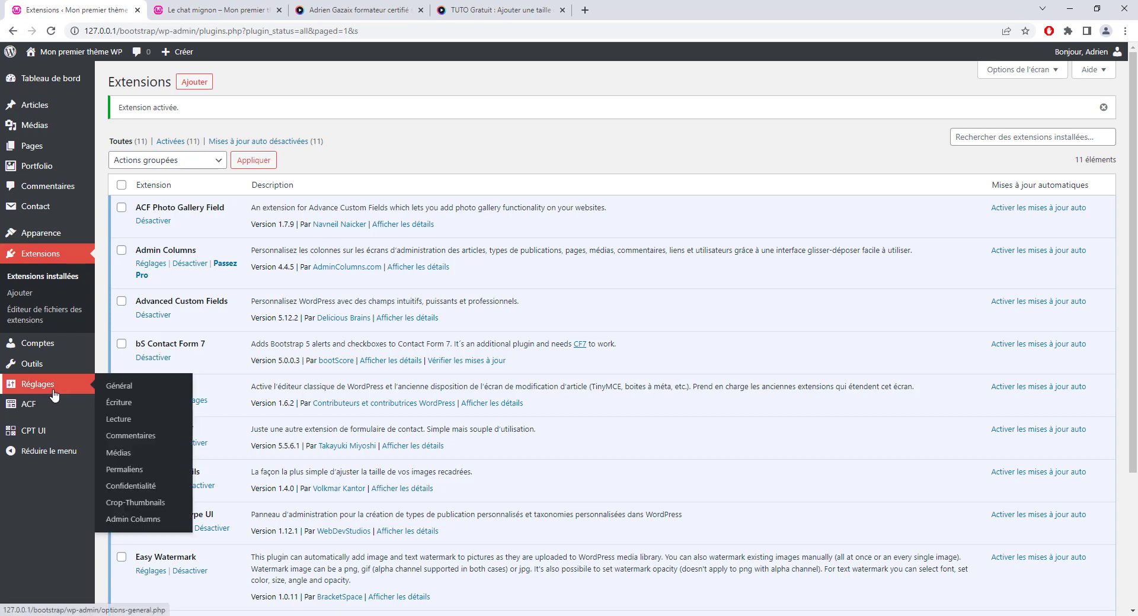
click(125, 504)
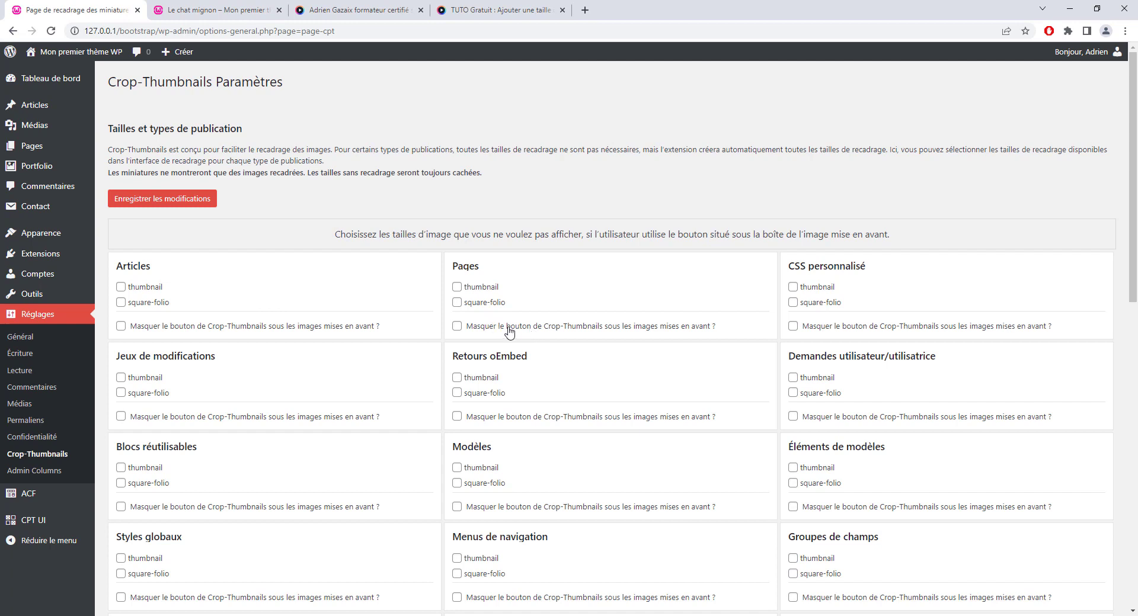
scroll(415, 318, down, 2)
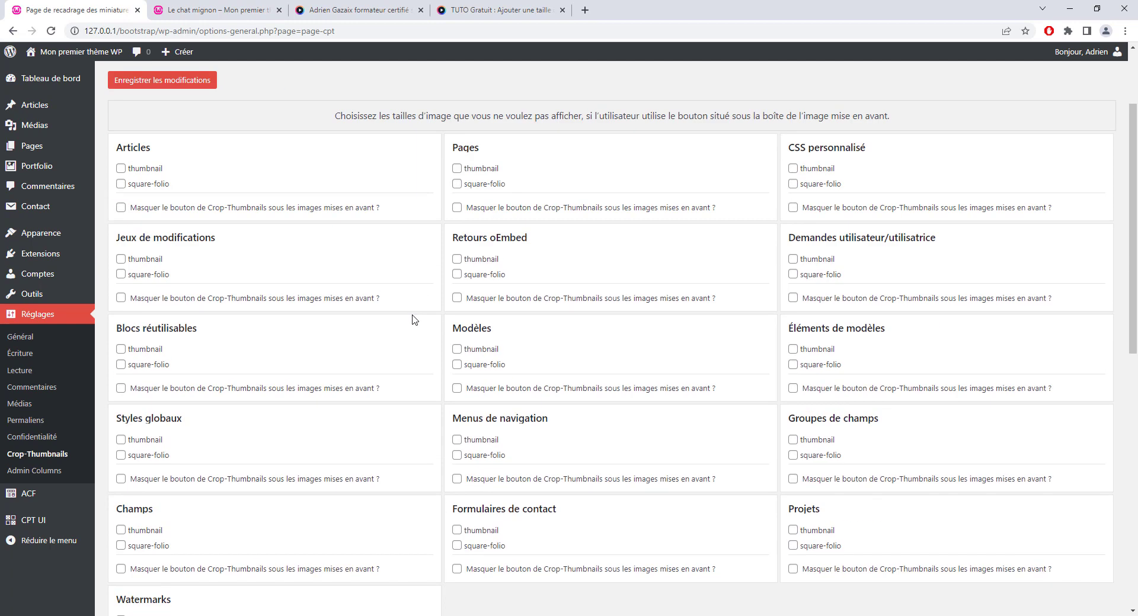
scroll(414, 320, up, 2)
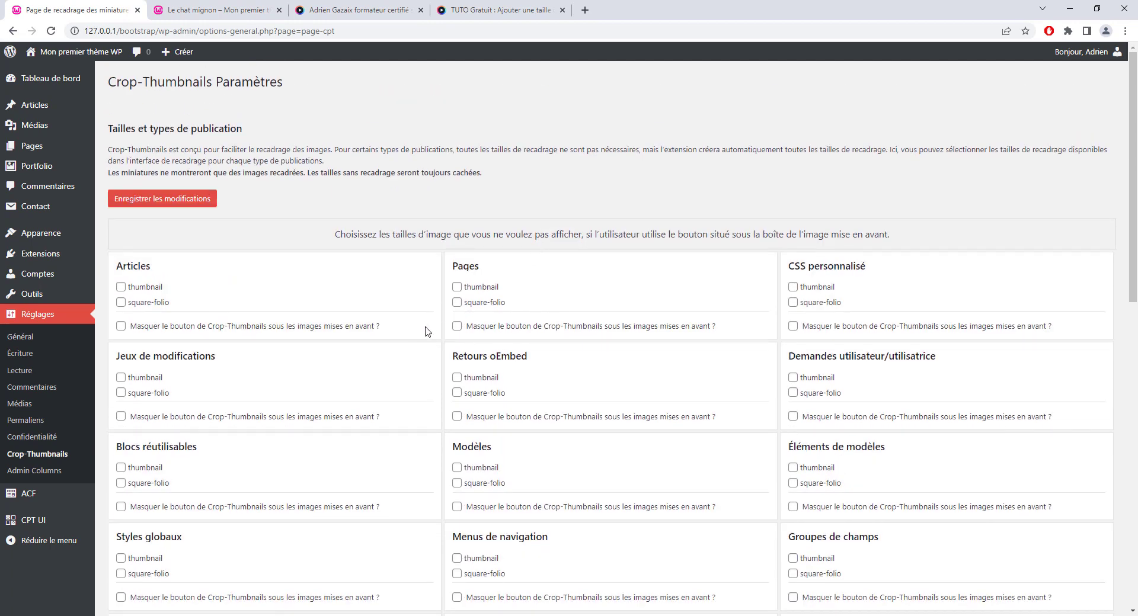
scroll(510, 425, down, 2)
scroll(515, 407, up, 2)
Step: Check the thumbnail dimensions in the WordPress media settings against the image size declared in functions.php
click(21, 404)
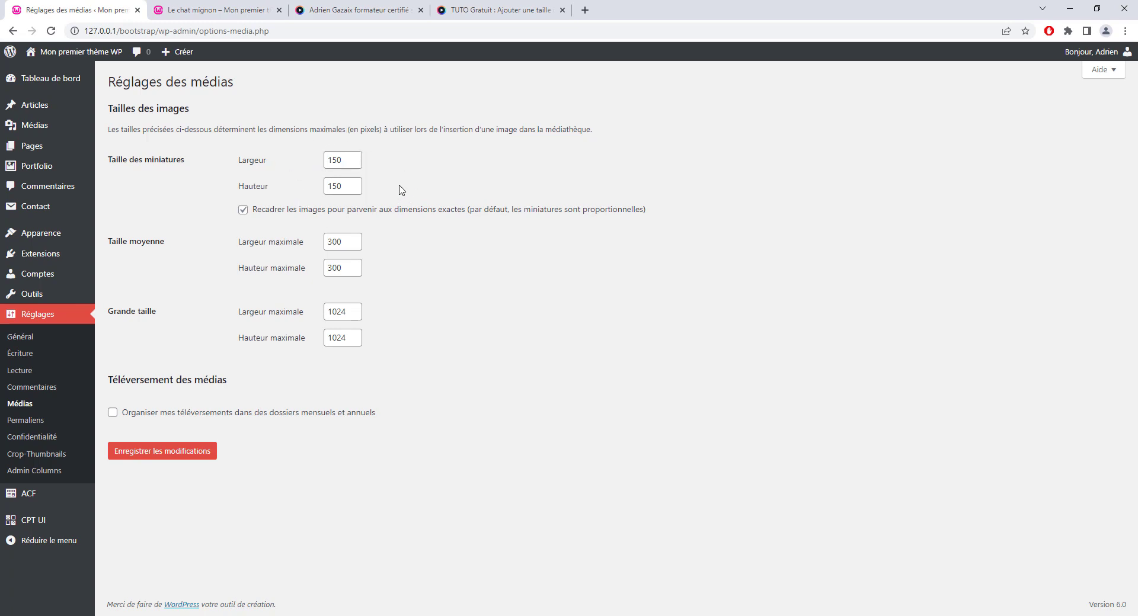
key(alt+Tab)
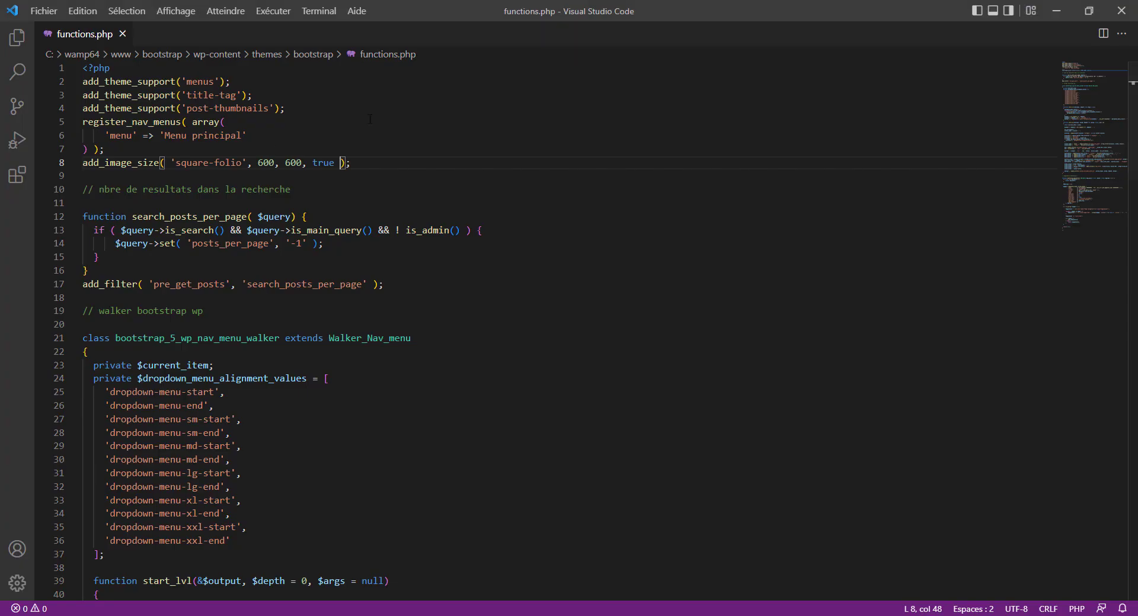
key(alt+Tab)
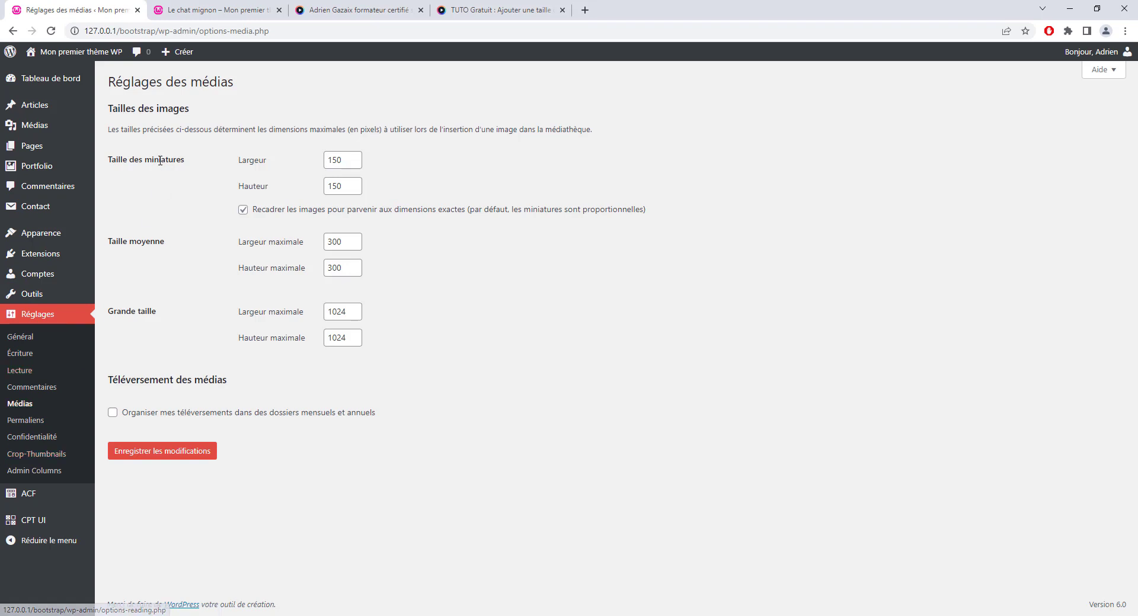
Step: View the panda image's attachment details in the media library to find the featured image cropping option, and close them
click(44, 131)
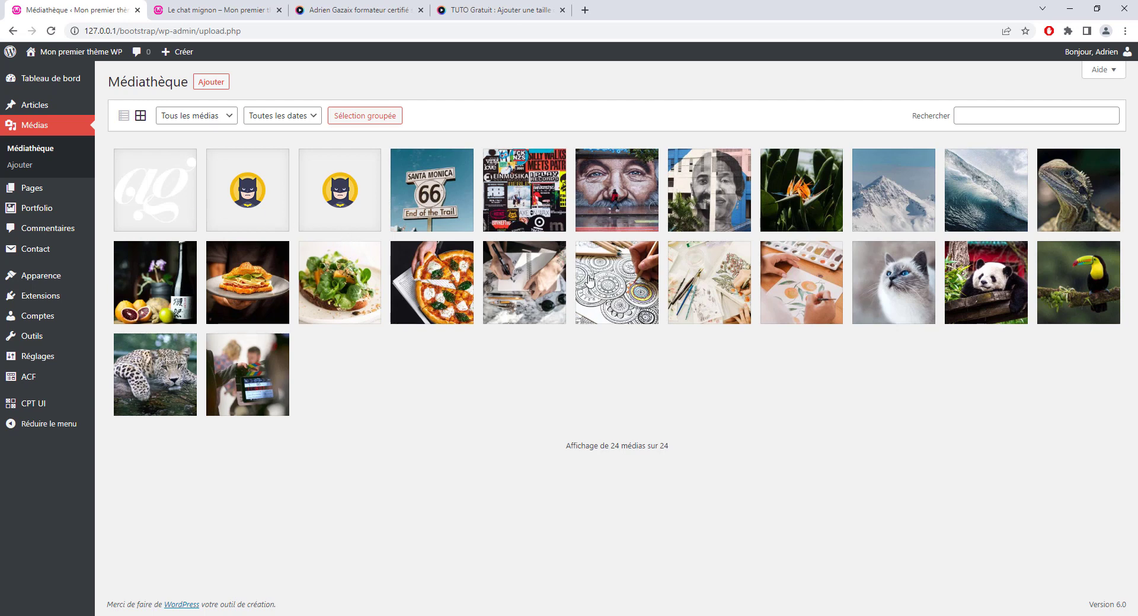
click(984, 285)
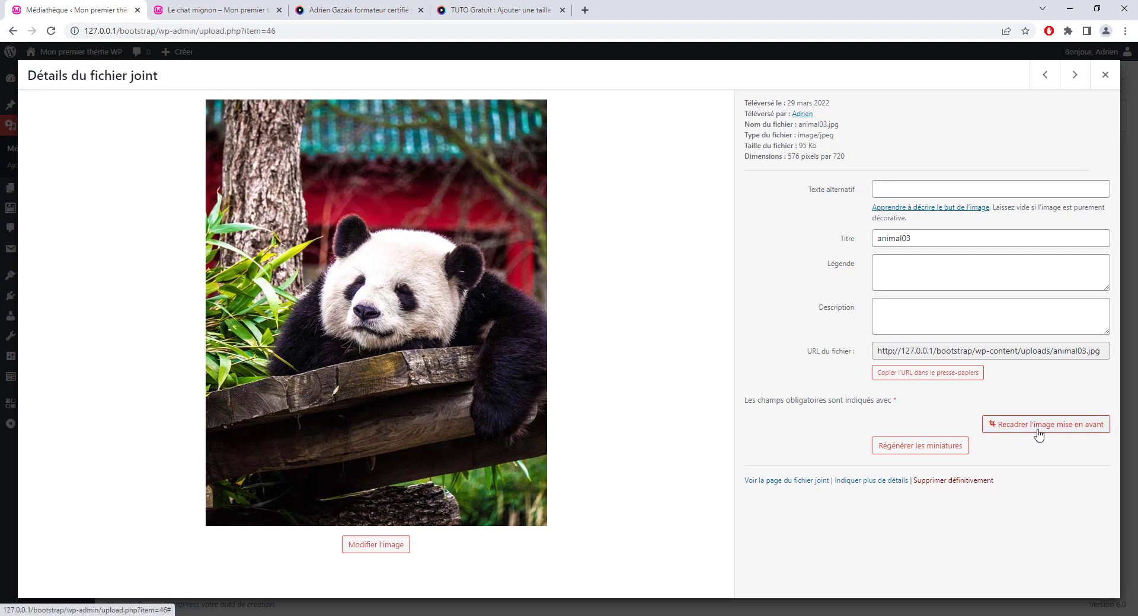
click(1105, 75)
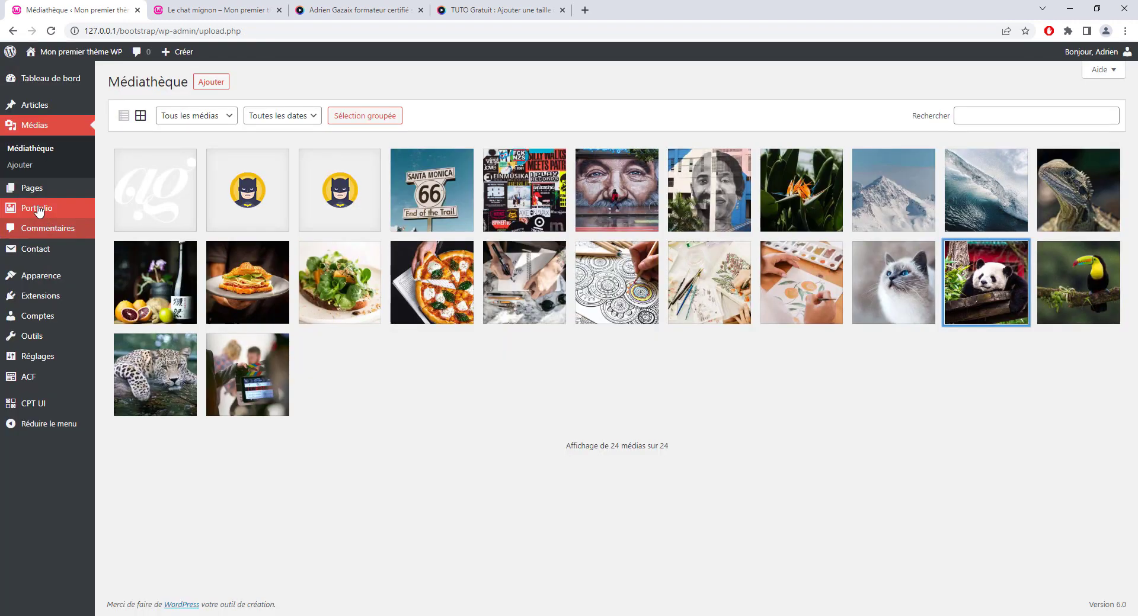
Step: View the Oiseau du paradis project from the portfolio page of the public site
click(230, 11)
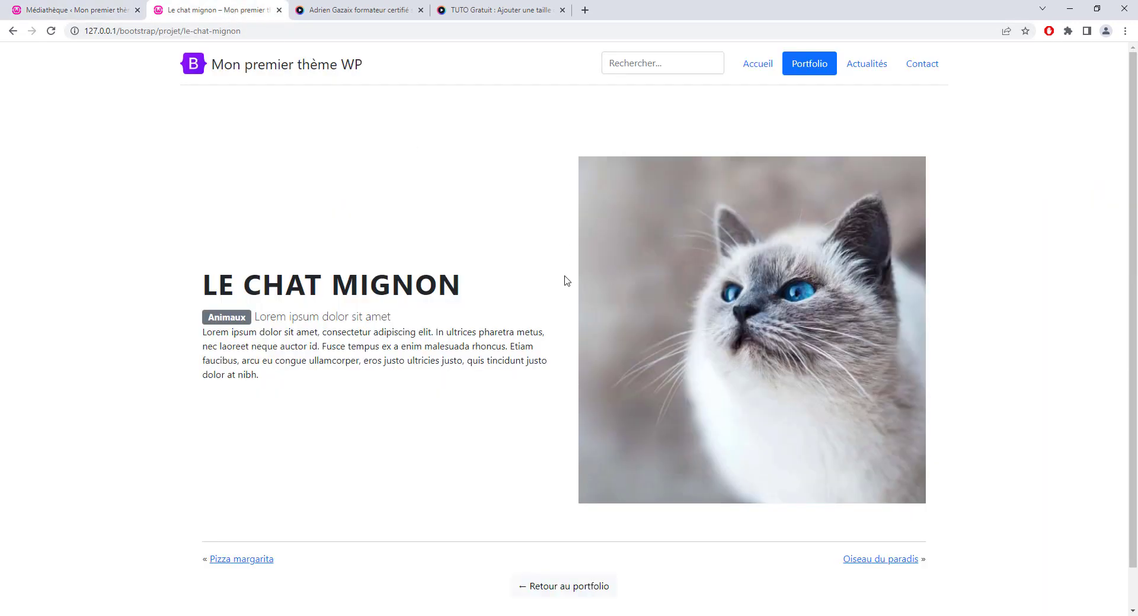
click(807, 66)
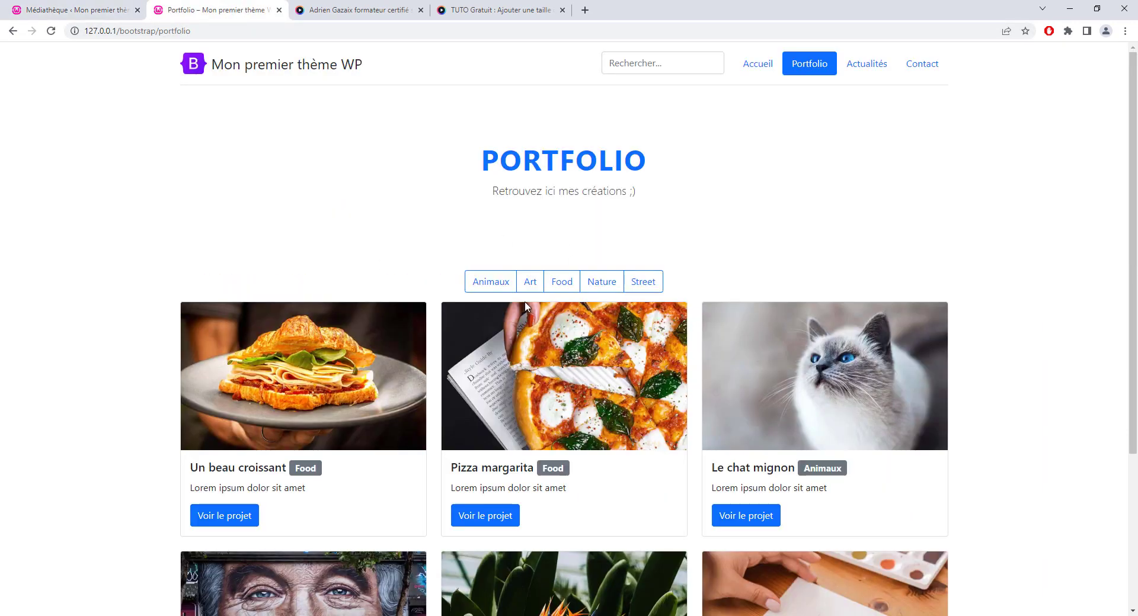
scroll(549, 343, down, 4)
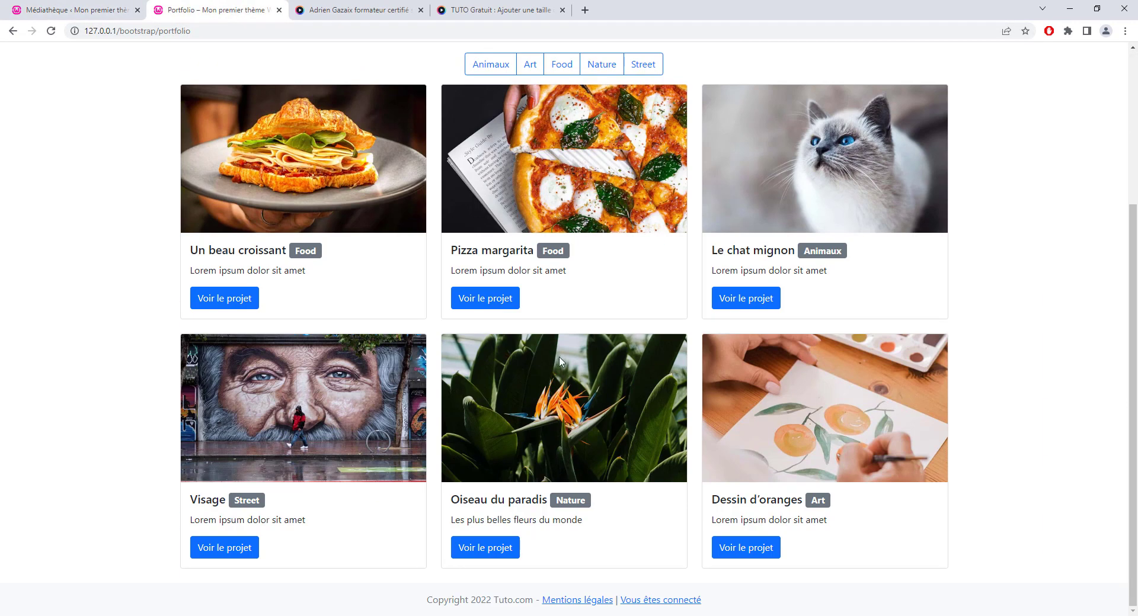
click(484, 551)
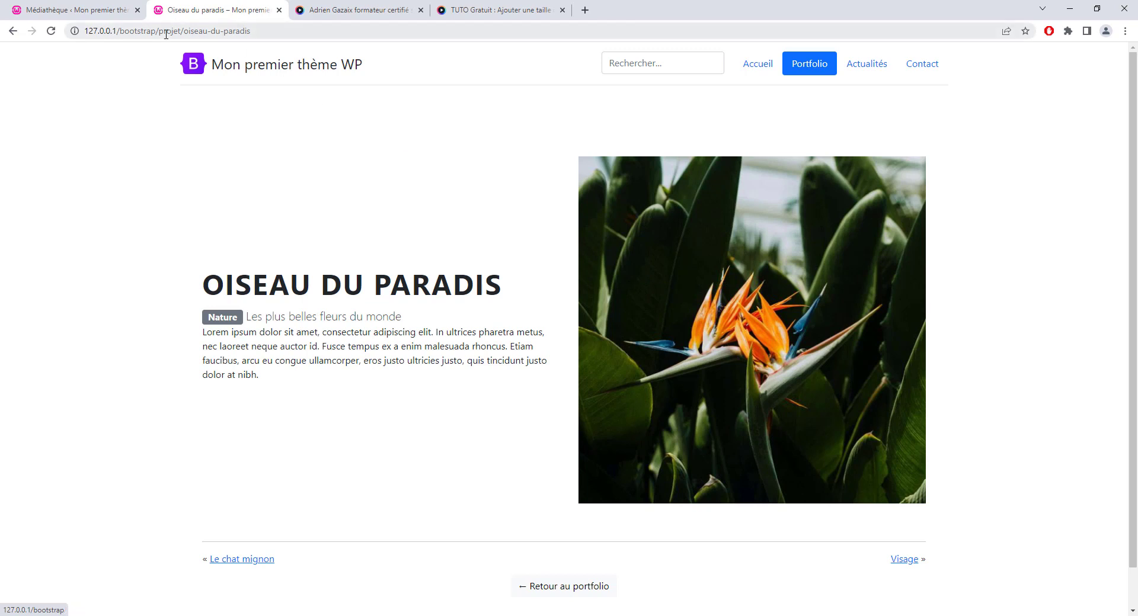
Step: Edit the Oiseau du paradis project in the WordPress admin and open the crop dialog for its featured image
click(68, 10)
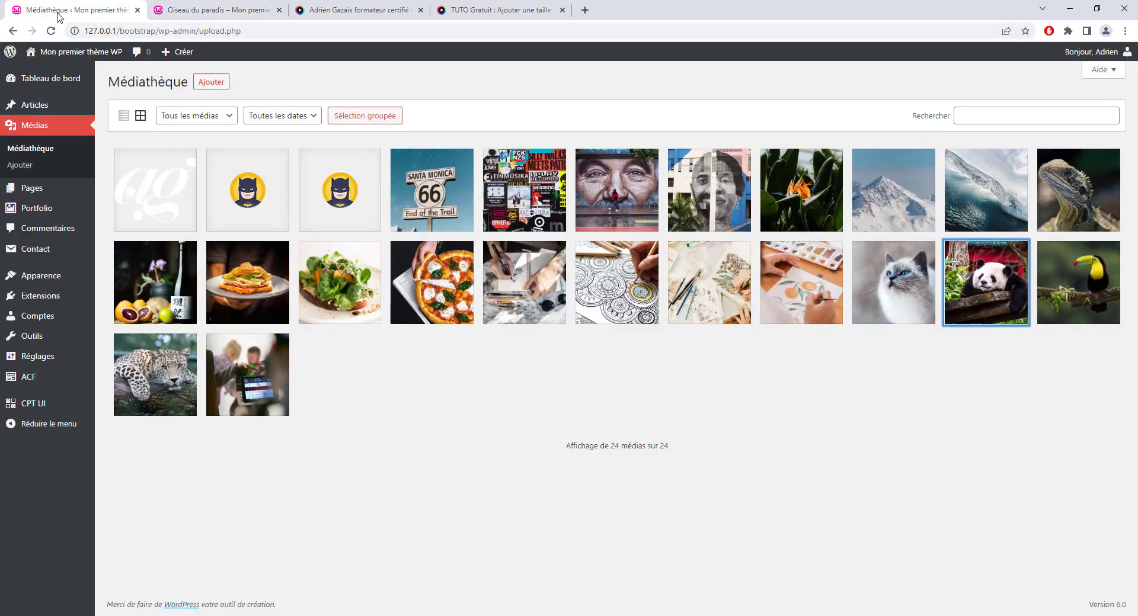
click(36, 208)
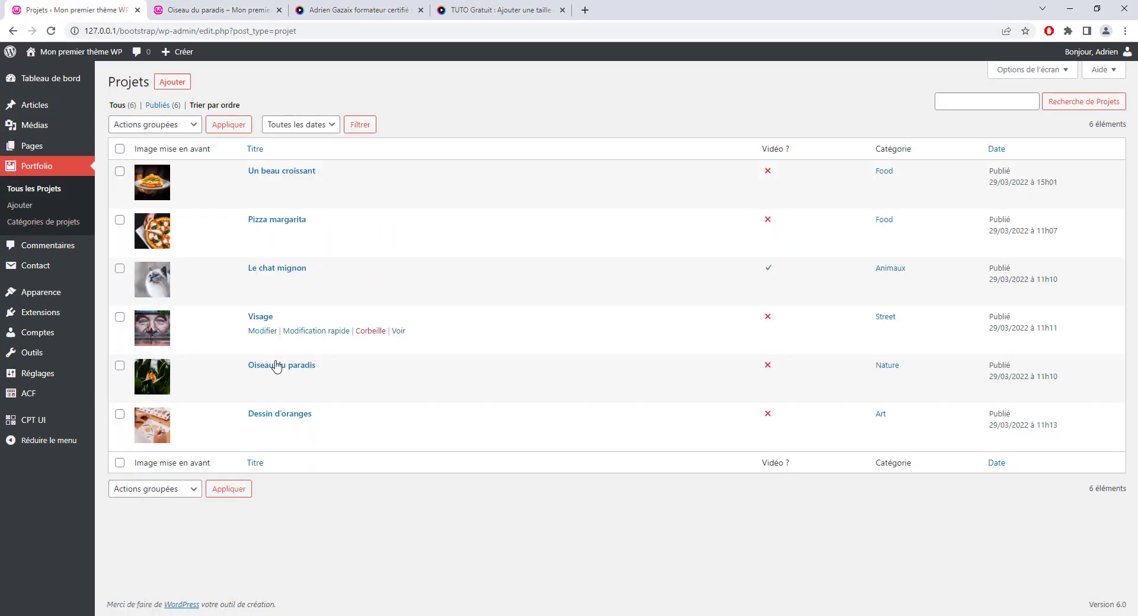
click(296, 365)
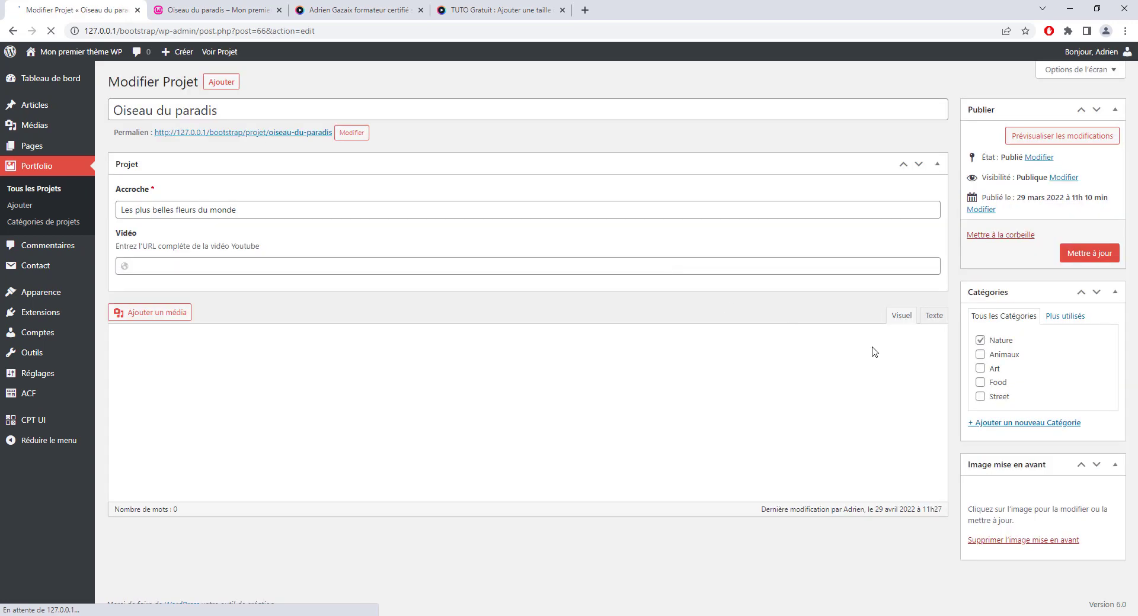
scroll(1054, 383, down, 3)
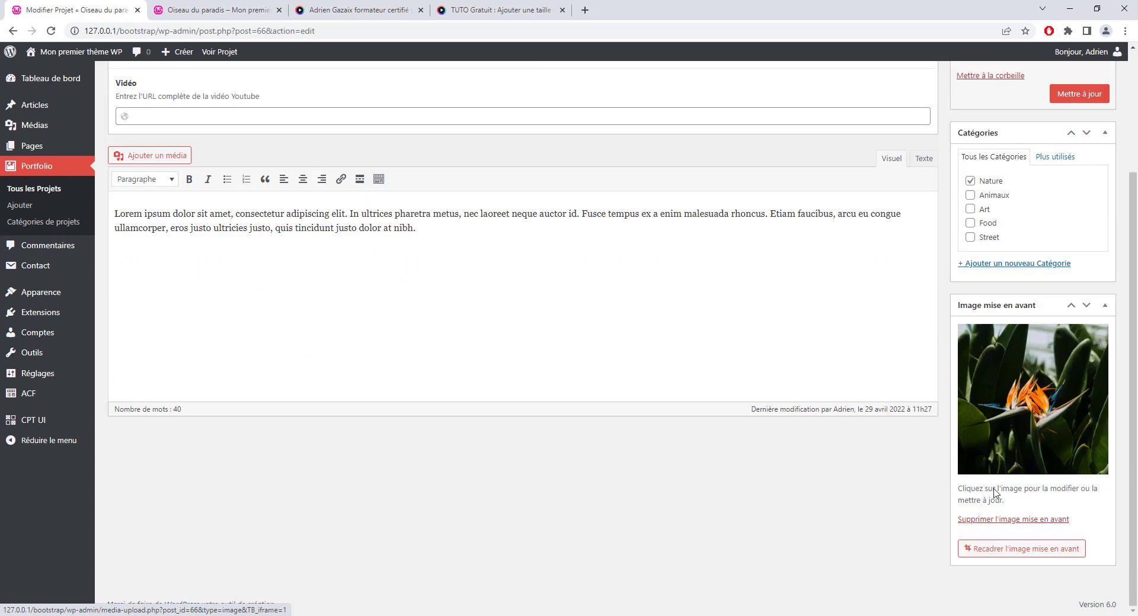
click(1029, 556)
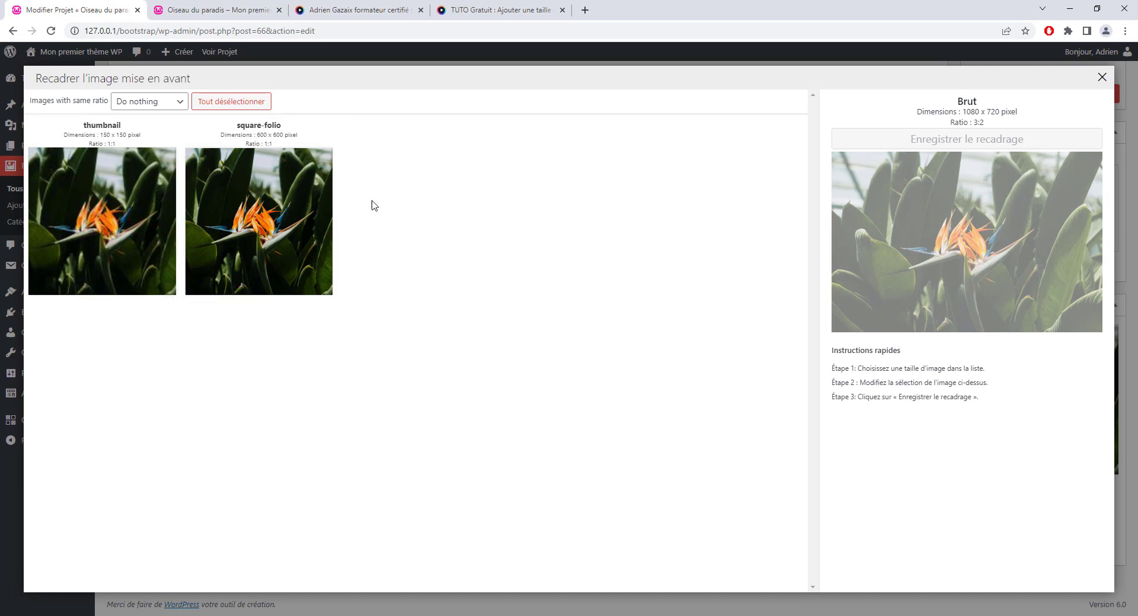
Step: Try resizing and moving the crop area of the square-folio size, and close the crop dialog without saving
click(275, 197)
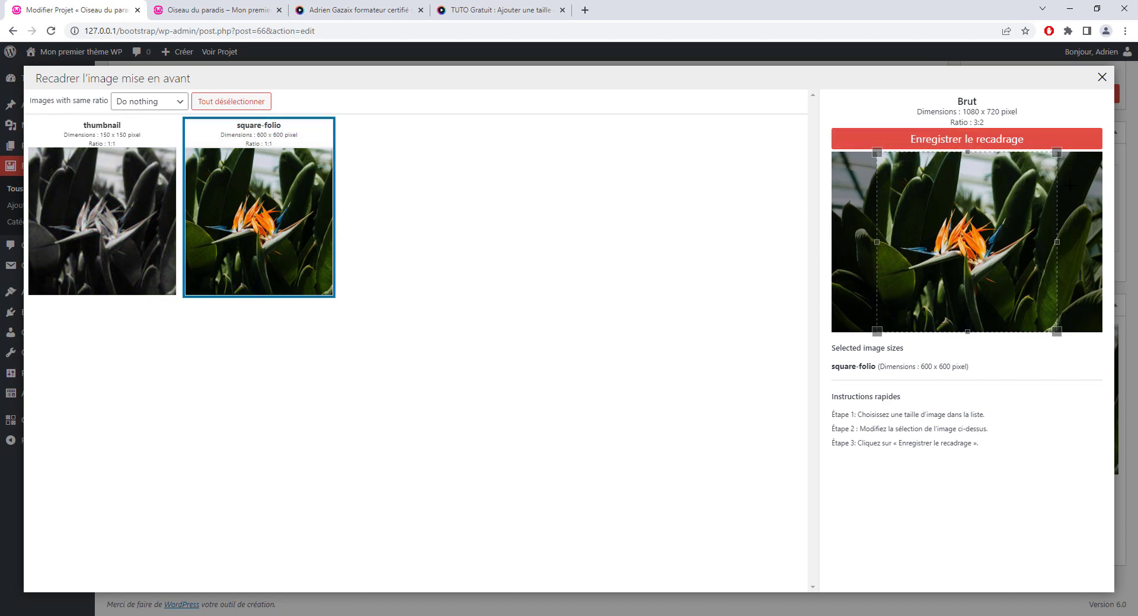
drag(997, 224, 994, 226)
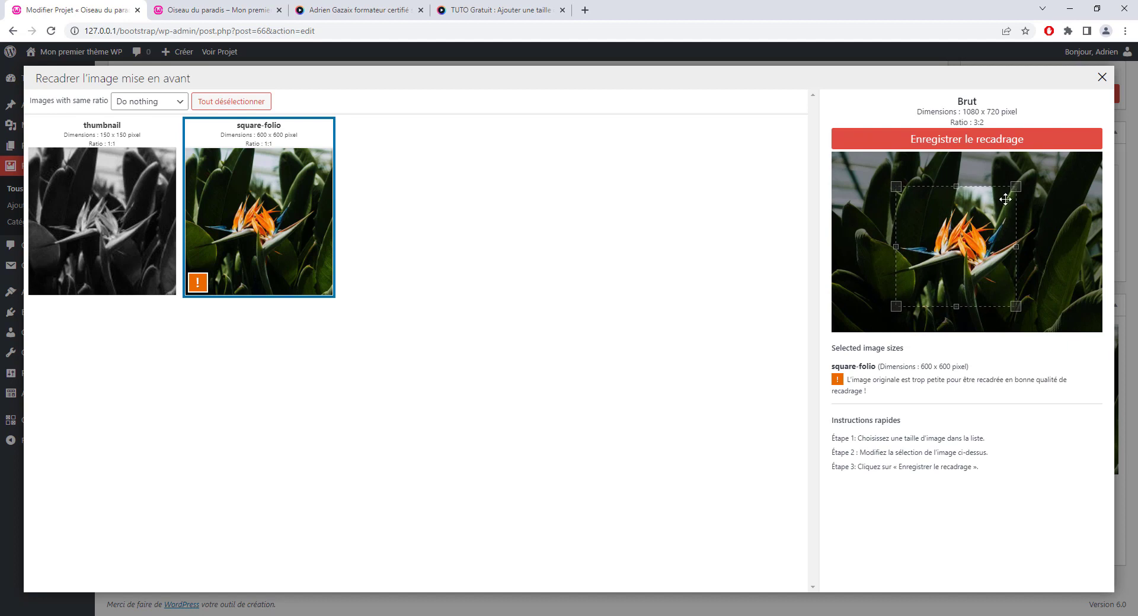
drag(1046, 154, 1050, 149)
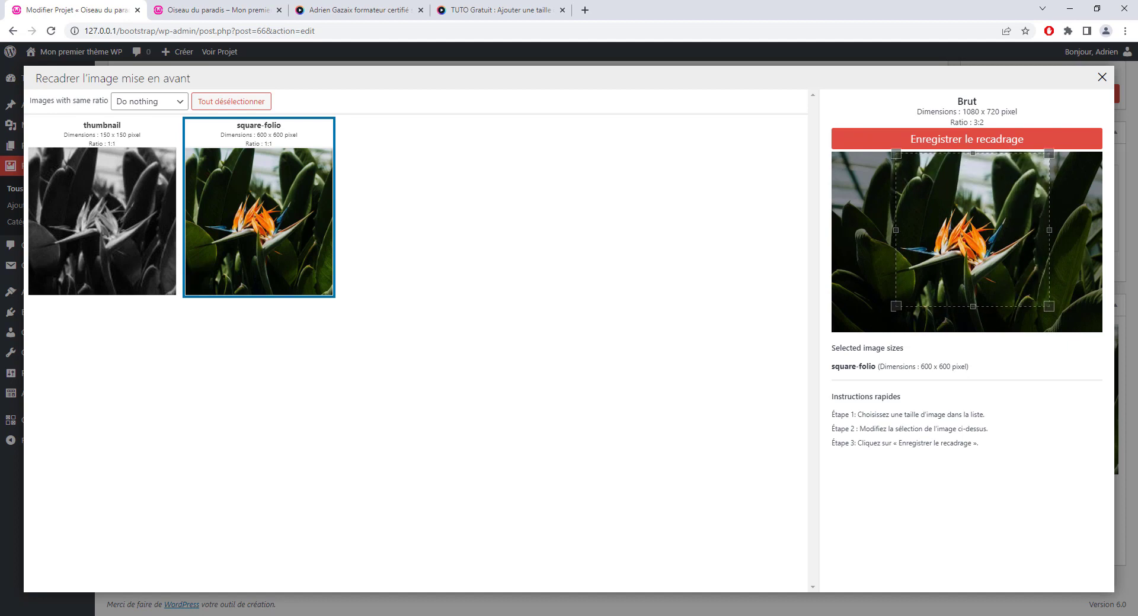
drag(981, 295, 979, 293)
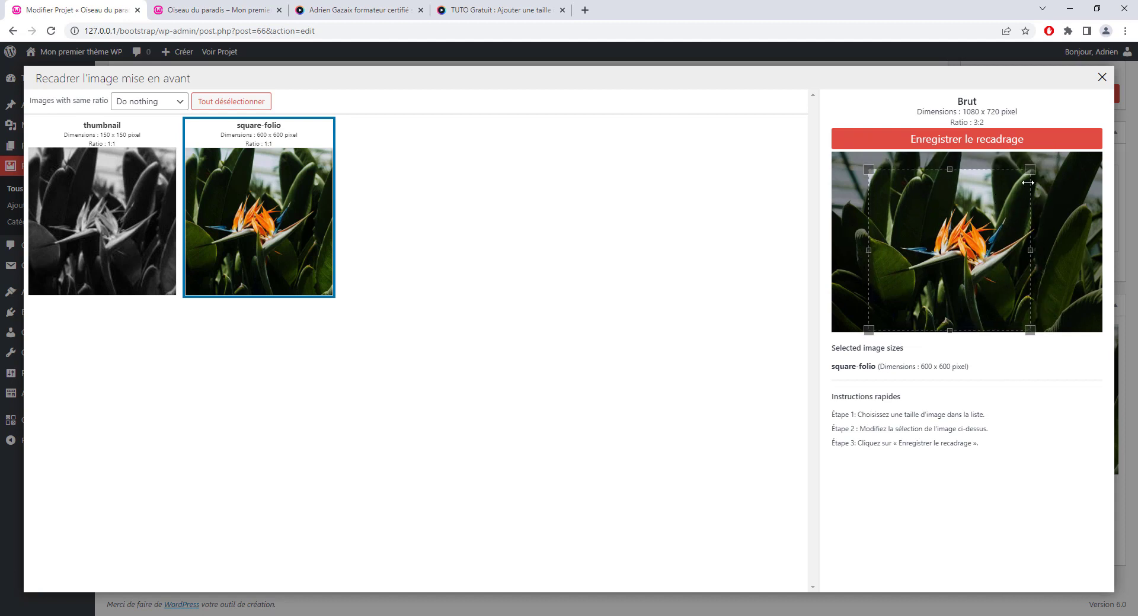
drag(1029, 181, 1008, 189)
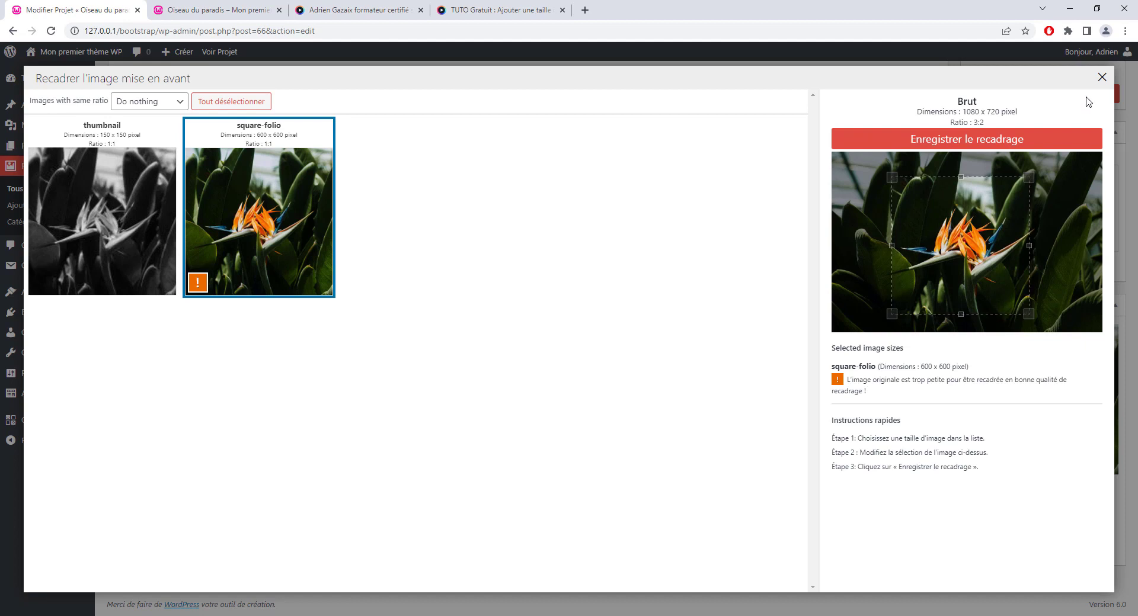
click(1102, 77)
Step: Search the plugin directory for "instant image", and install and activate the Instant Images plugin
scroll(198, 302, up, 3)
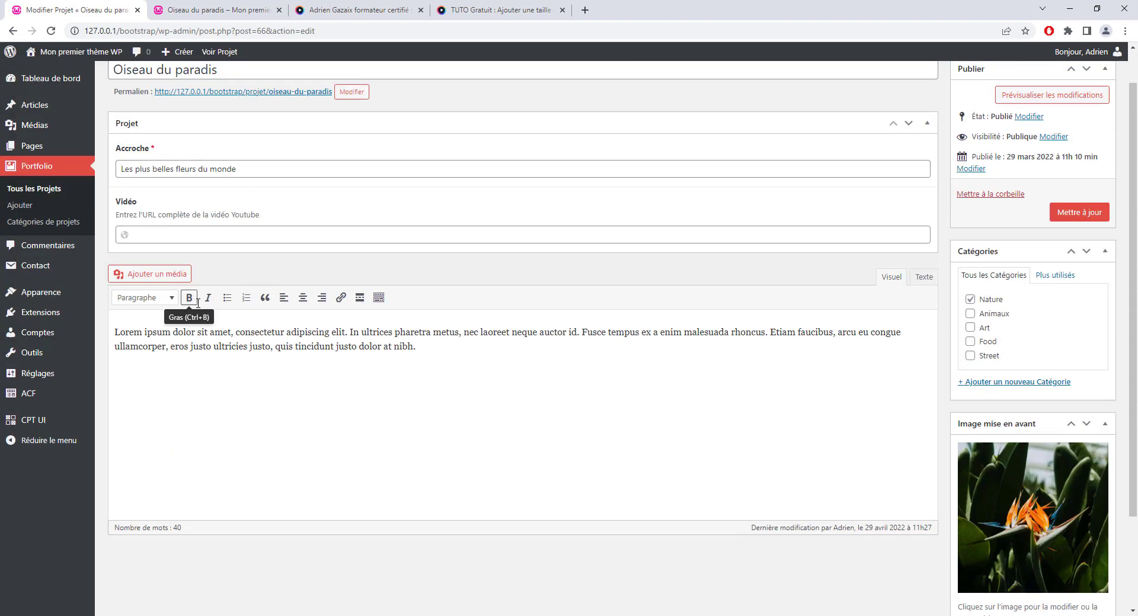
scroll(198, 310, up, 1)
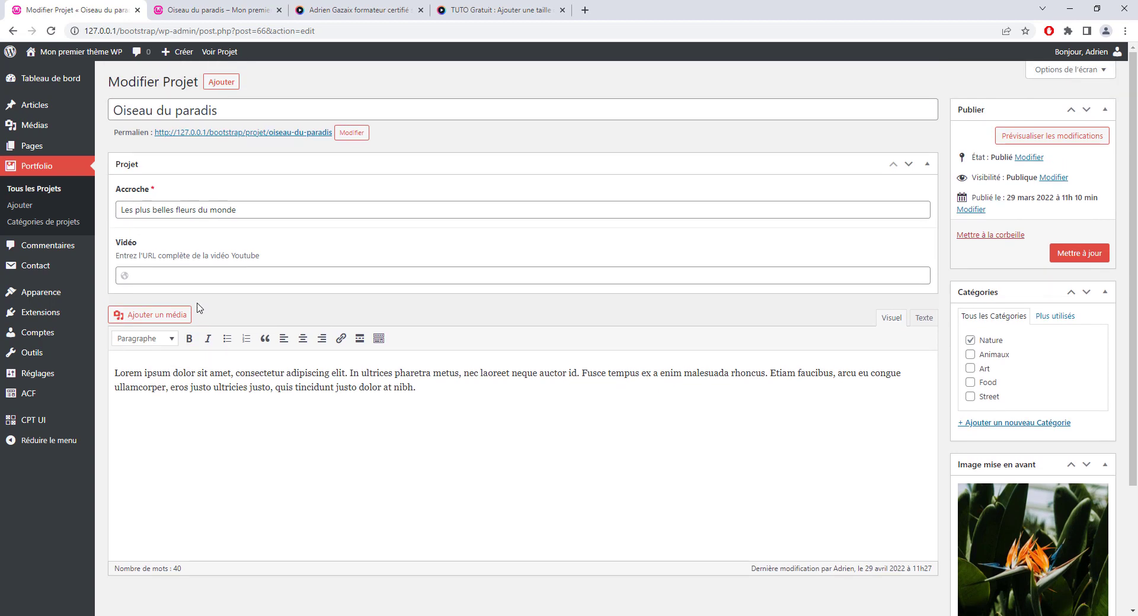
click(51, 318)
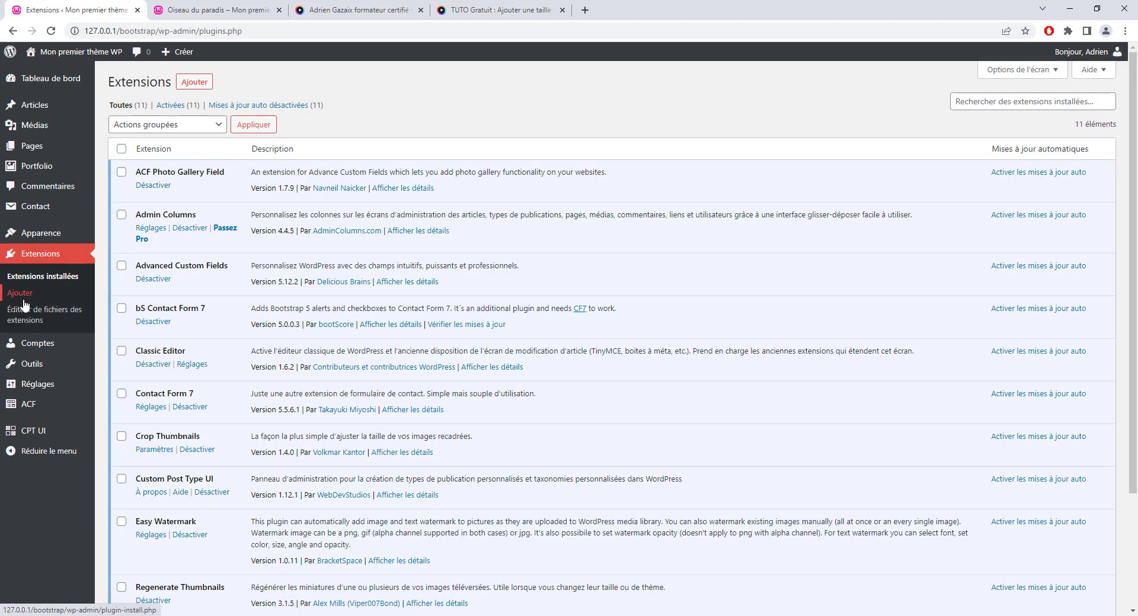
click(22, 296)
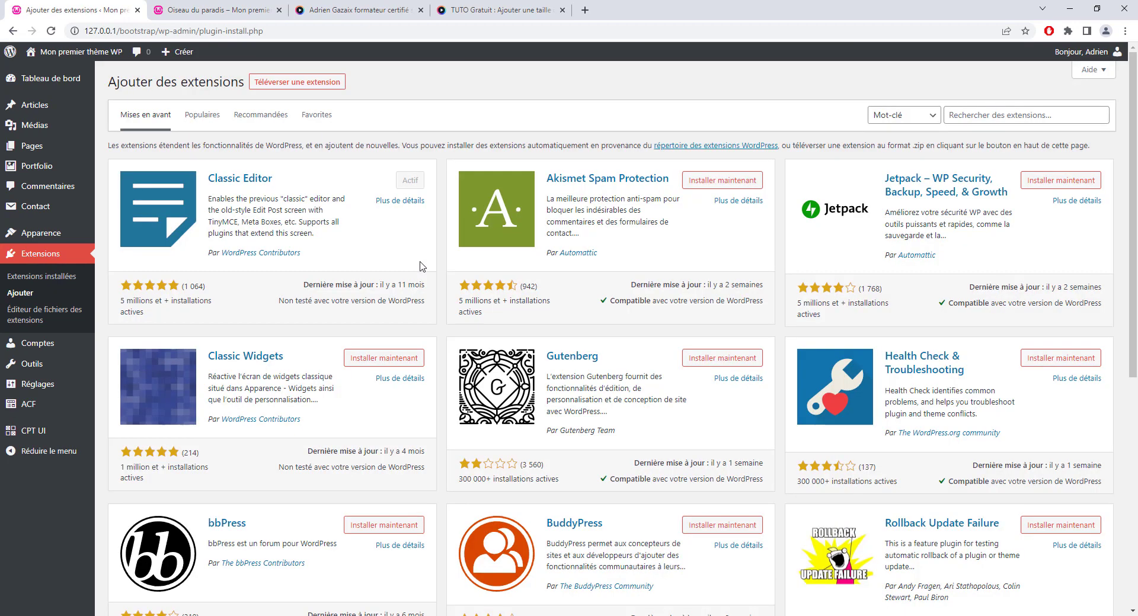
click(967, 113)
text(instant image)
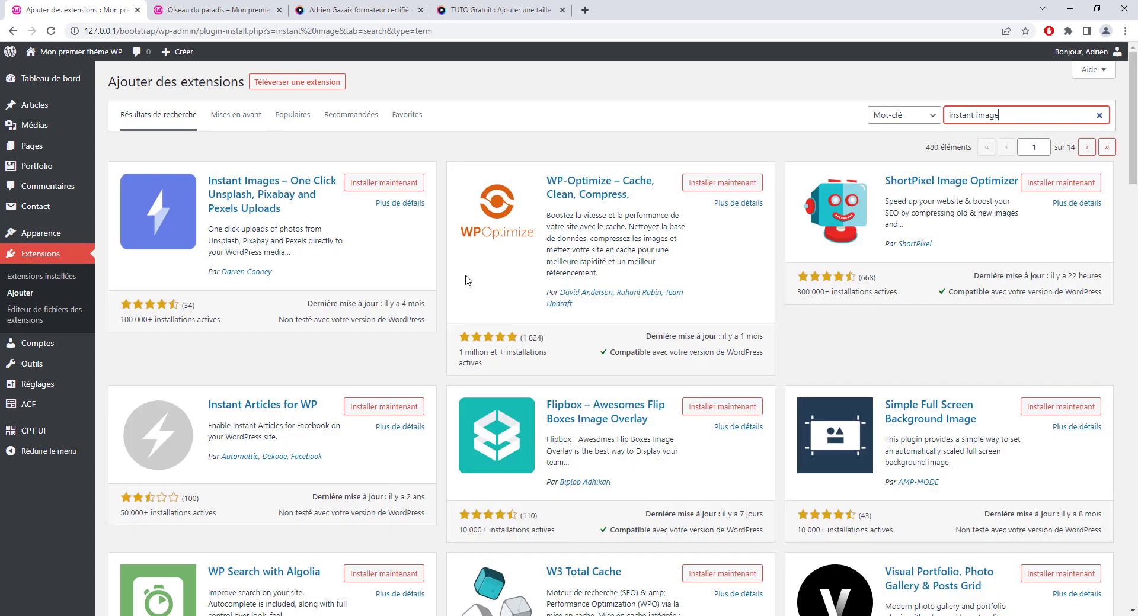
click(369, 185)
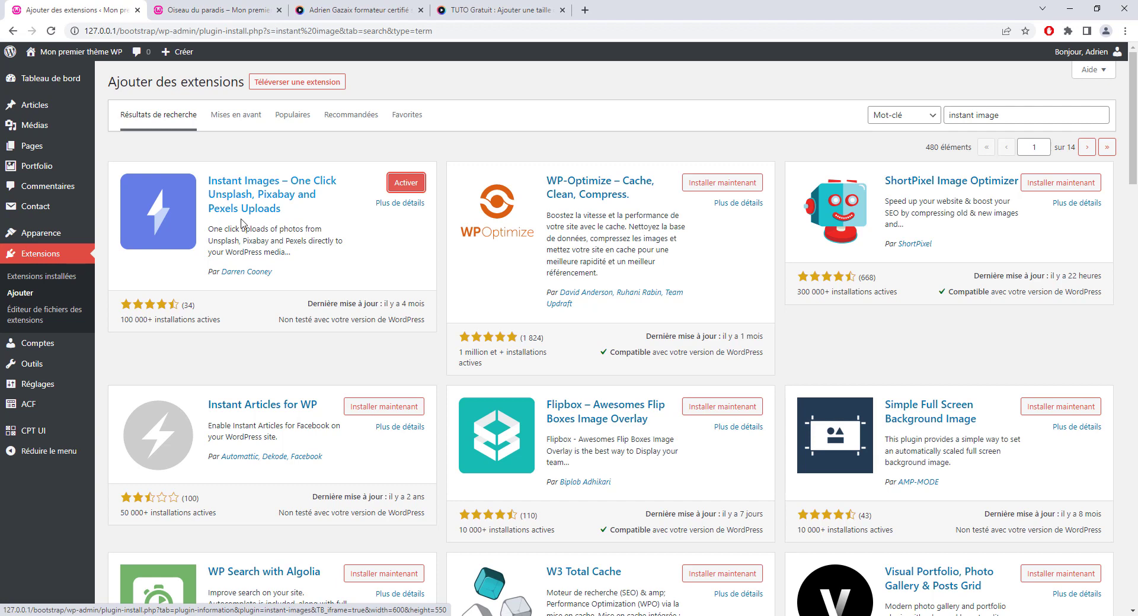
click(405, 183)
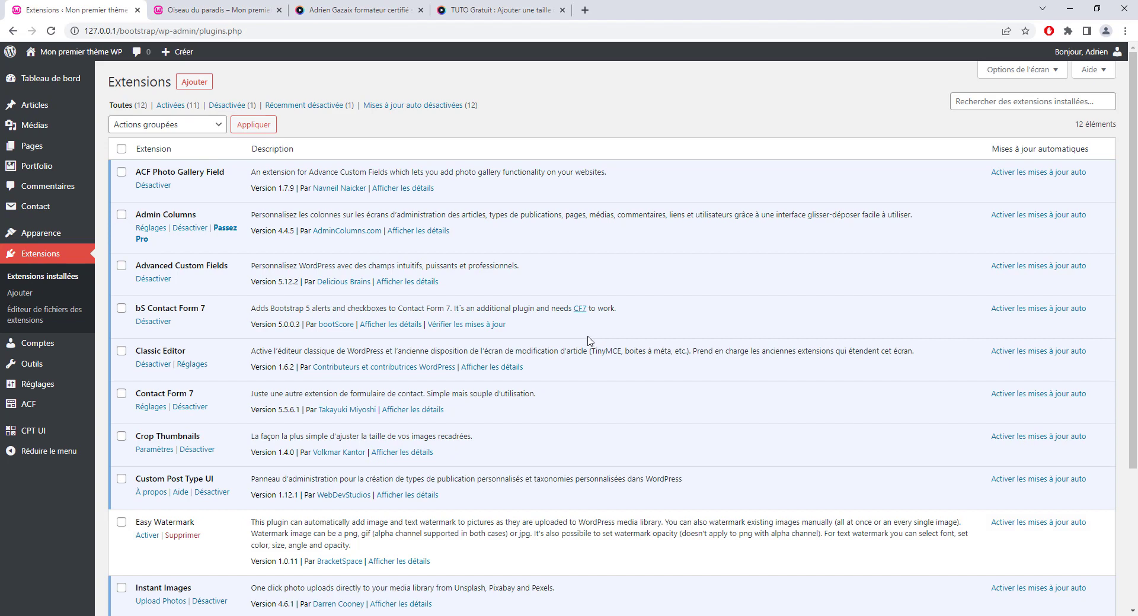
Step: Open the global upload settings of Instant Images from the media section
click(45, 125)
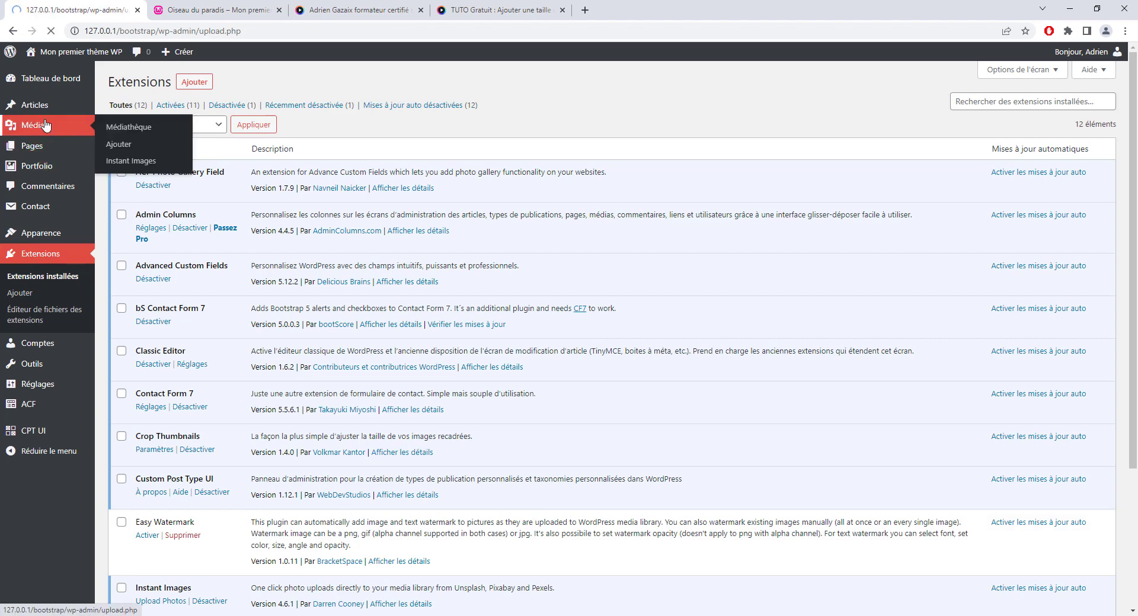
click(33, 187)
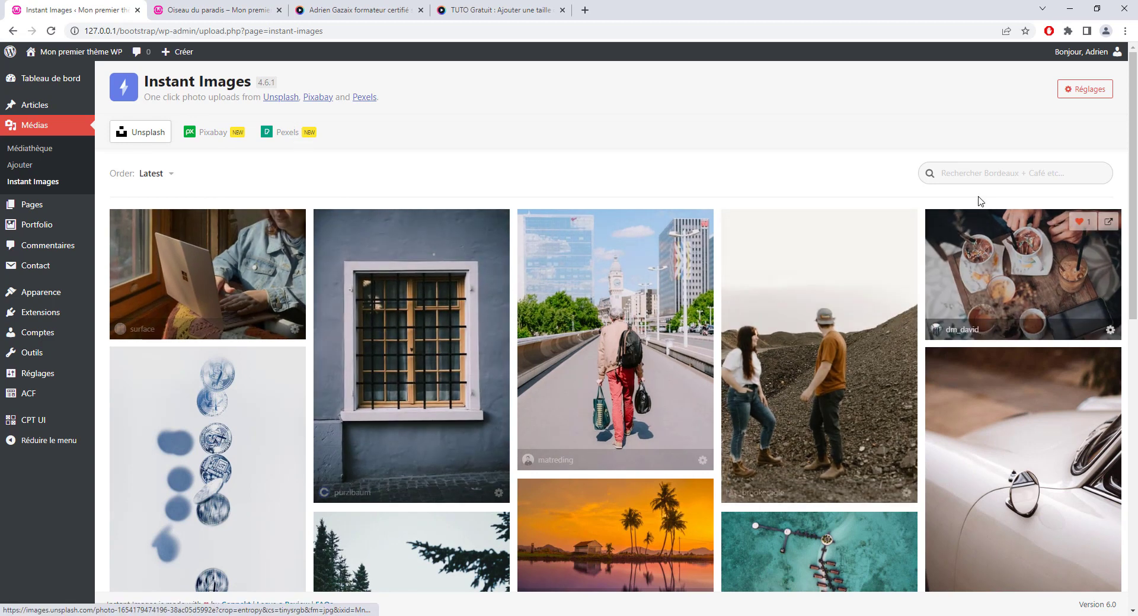
click(1083, 90)
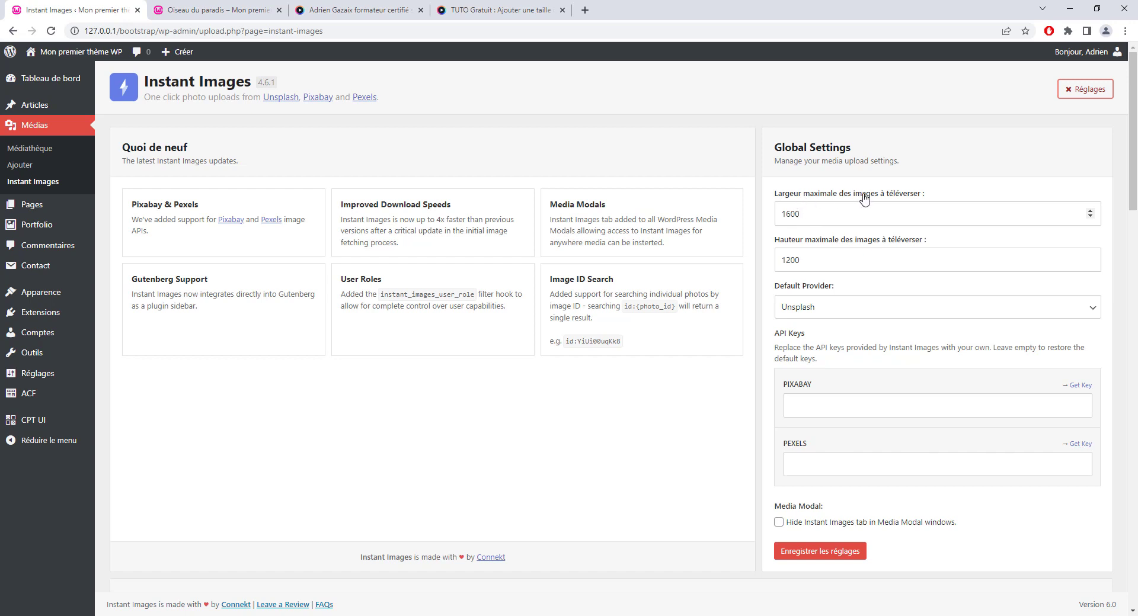
Step: Set both the maximum width and the maximum height of uploaded images to 3000 and save the Instant Images settings
click(805, 217)
click(813, 259)
double_click(820, 213)
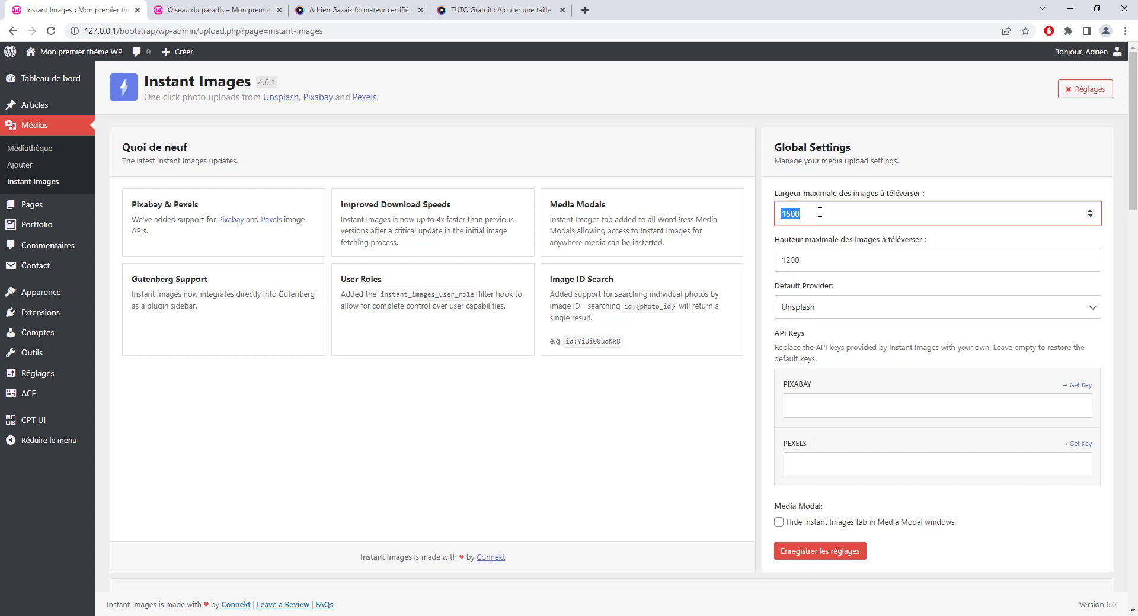
text(3000)
click(782, 261)
key(ctrl+a)
text(3000)
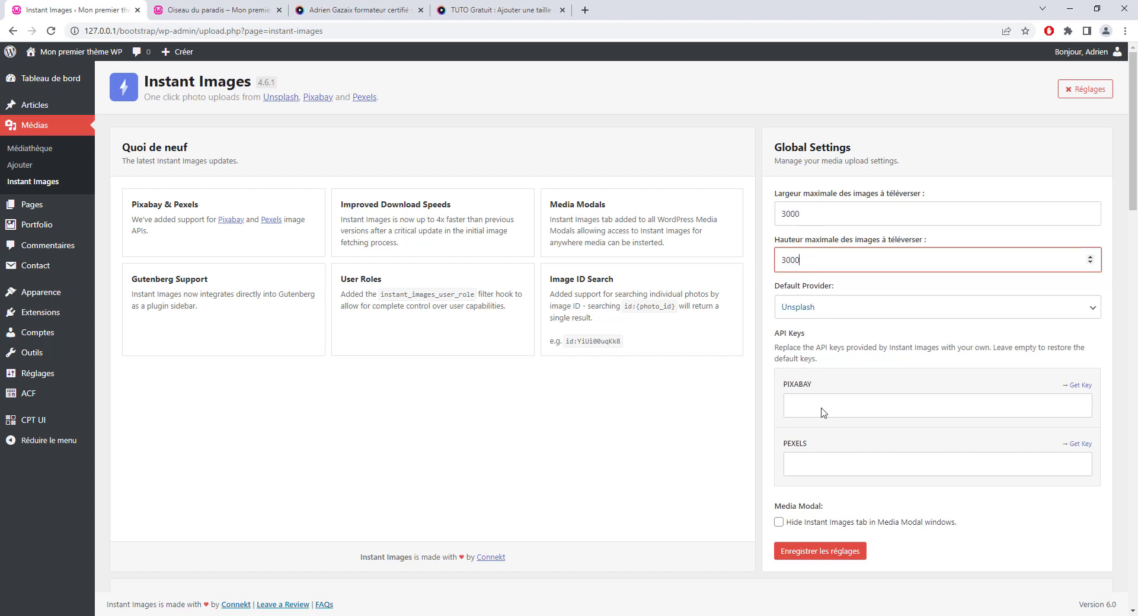
click(821, 554)
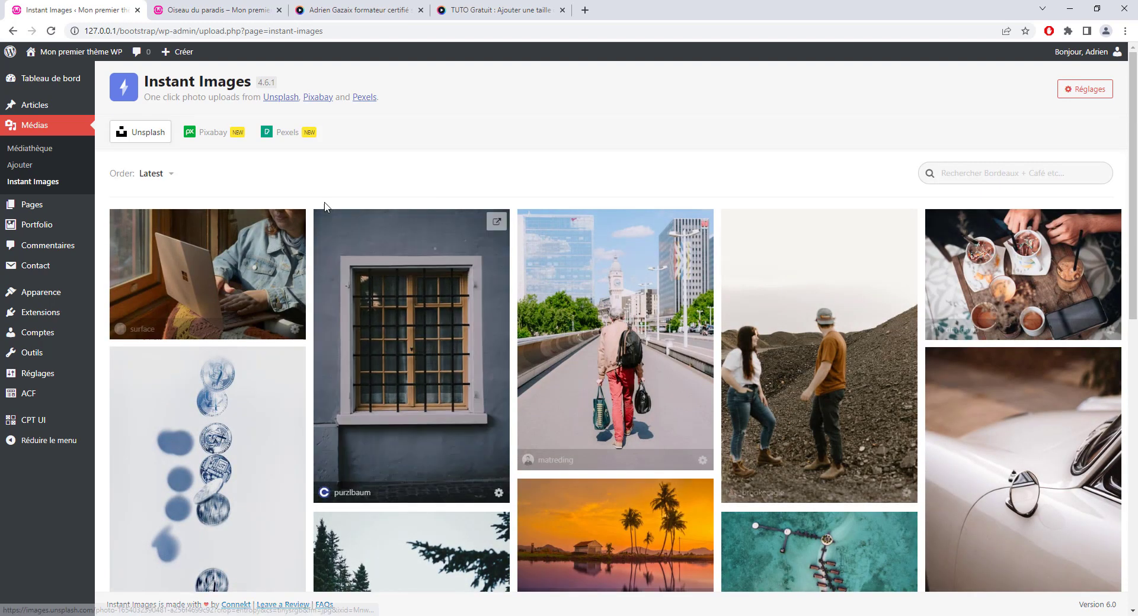
Step: Edit the Le chat mignon project from the portfolio list and open the selection dialog for its featured image
click(35, 224)
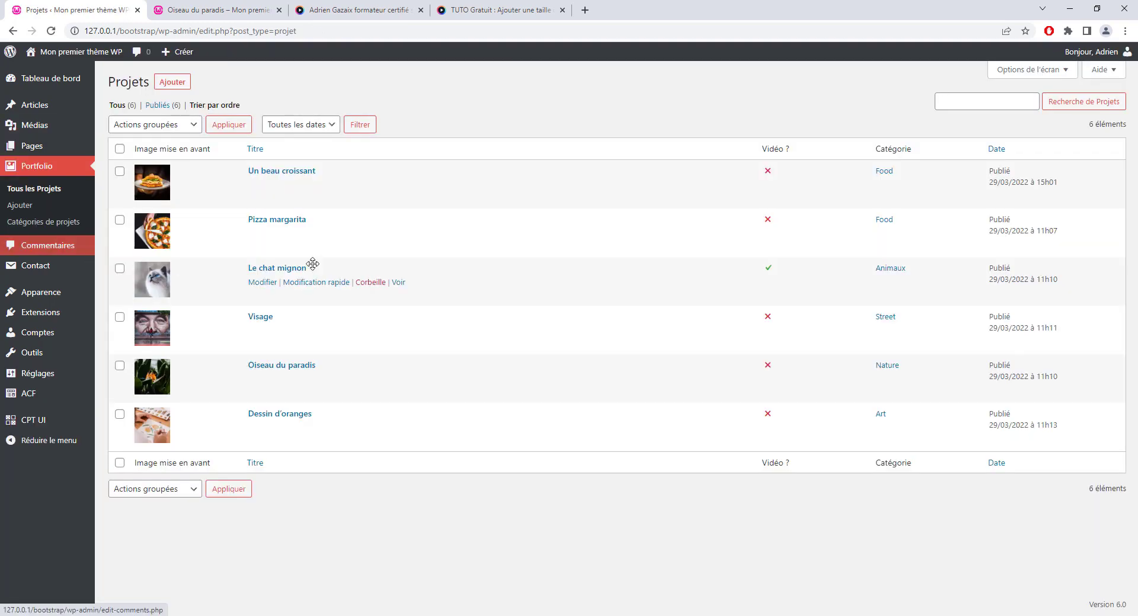
click(279, 269)
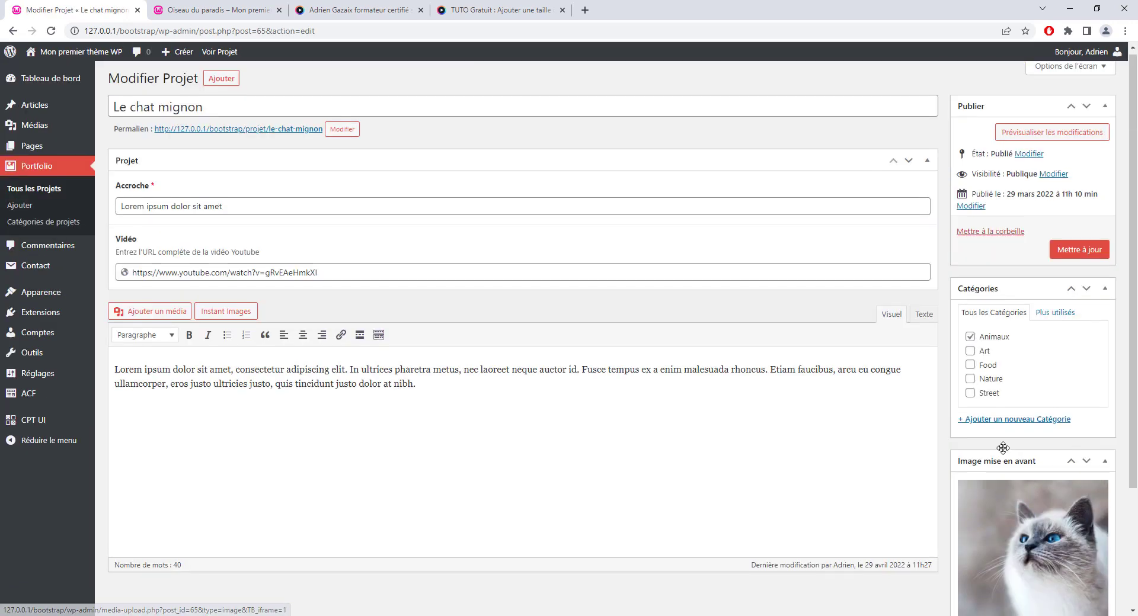
scroll(1003, 448, down, 3)
scroll(1001, 474, up, 1)
click(997, 522)
click(998, 480)
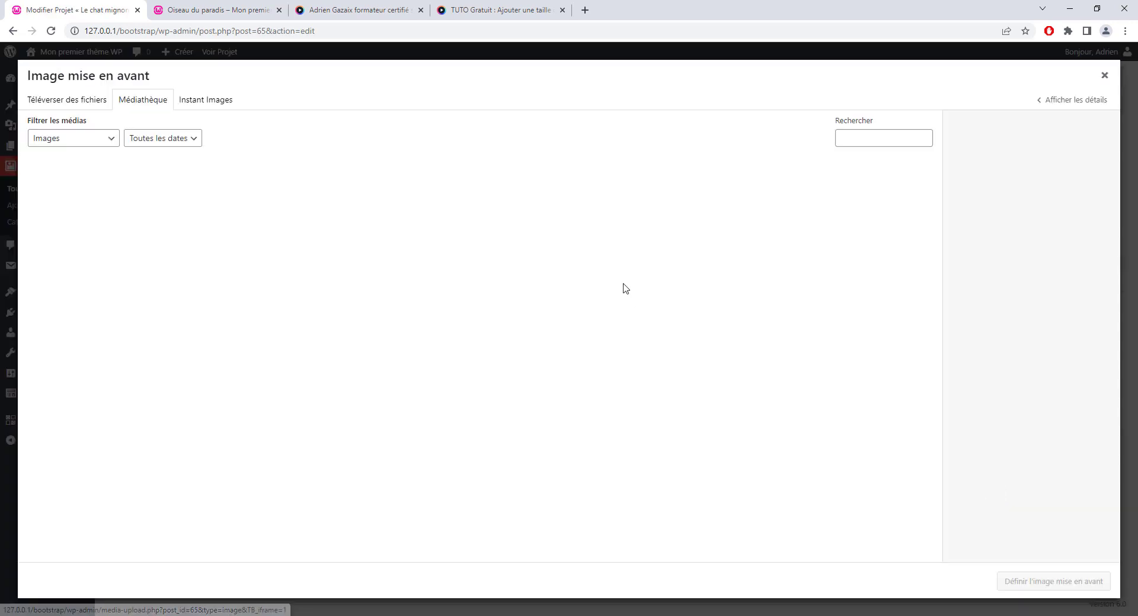
Step: Search Unsplash through Instant Images for "cat" and import the photo of the tabby cat leaning out against a turquoise background
click(225, 102)
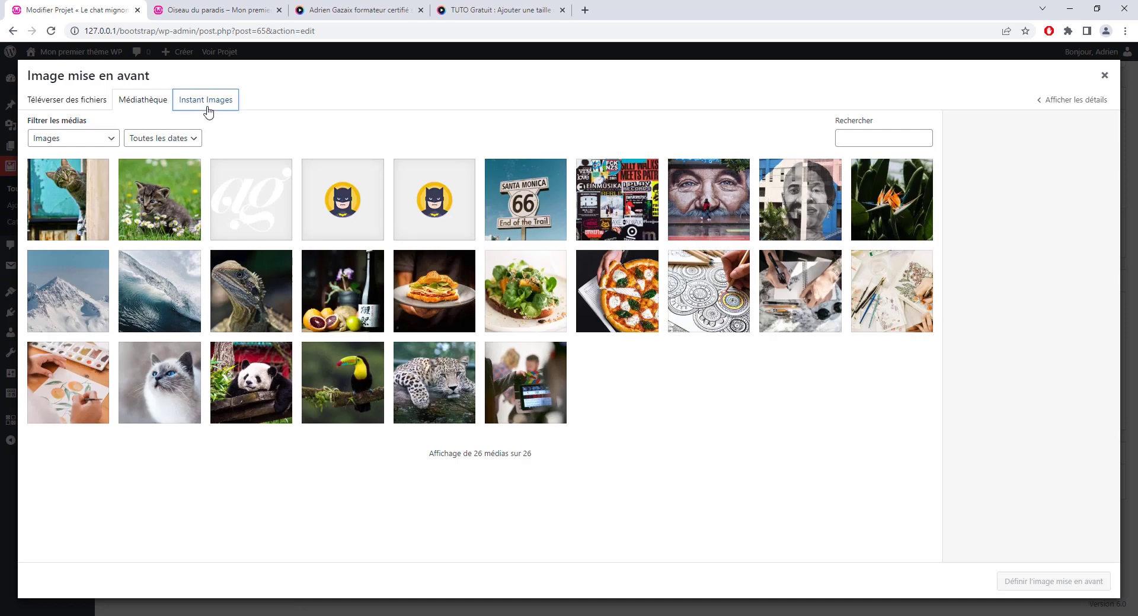
click(975, 169)
text(cat)
key(Return)
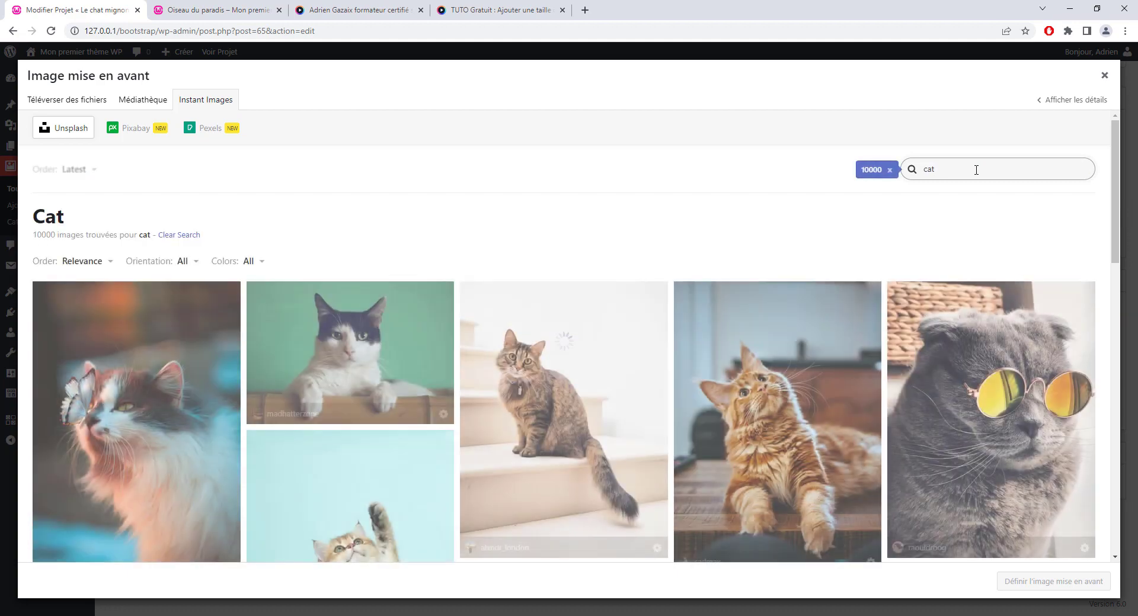
scroll(595, 253, down, 5)
scroll(592, 250, down, 3)
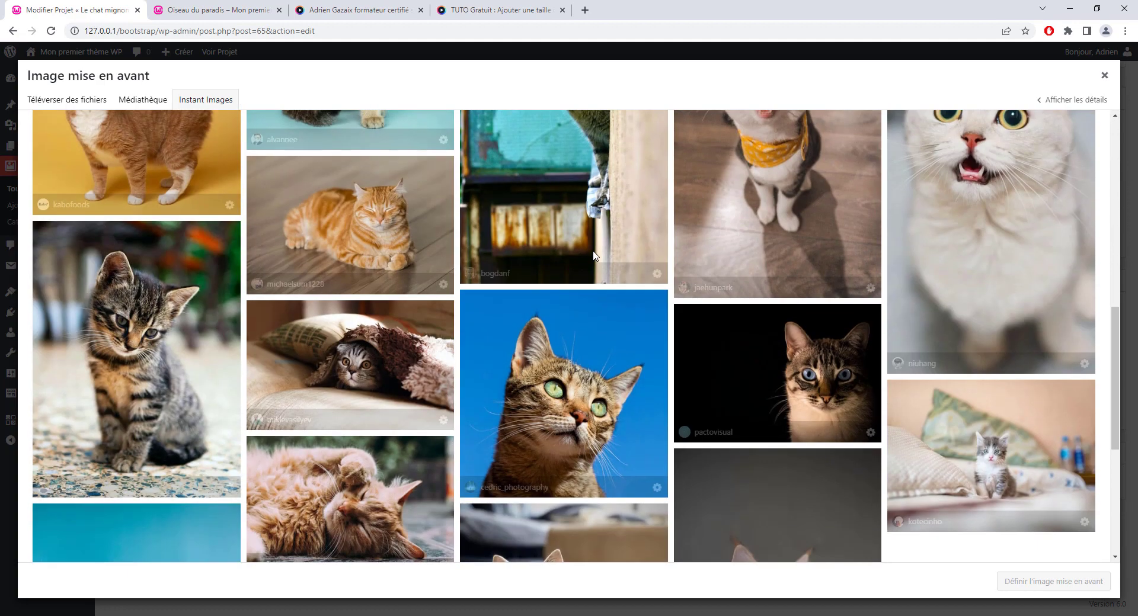
scroll(575, 263, up, 2)
click(566, 272)
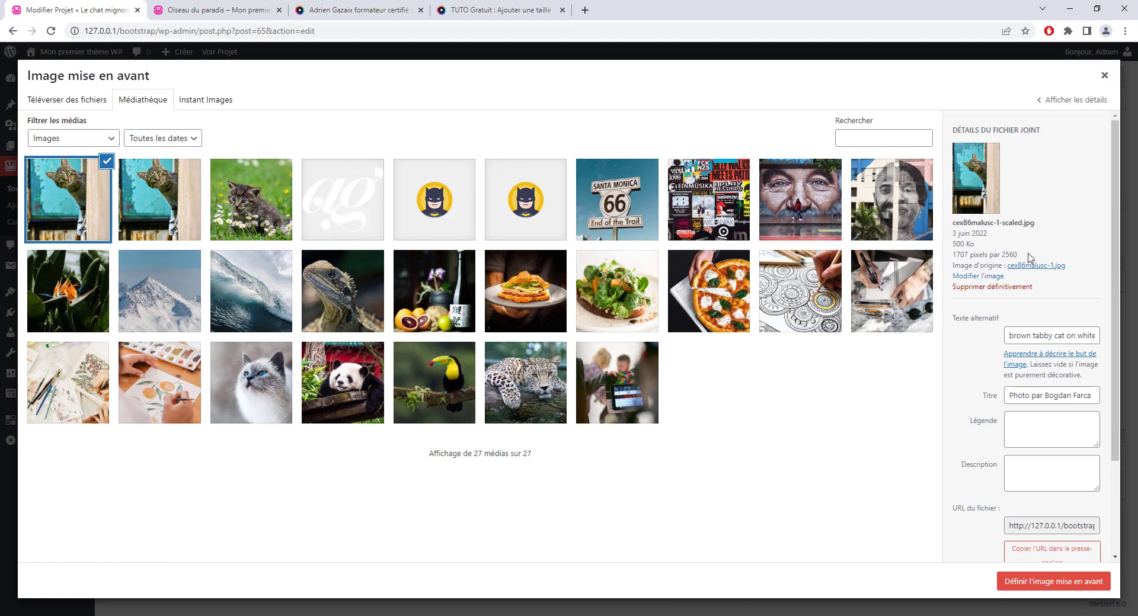
Step: Set the imported cat photo as the project's featured image and update the project
click(1049, 581)
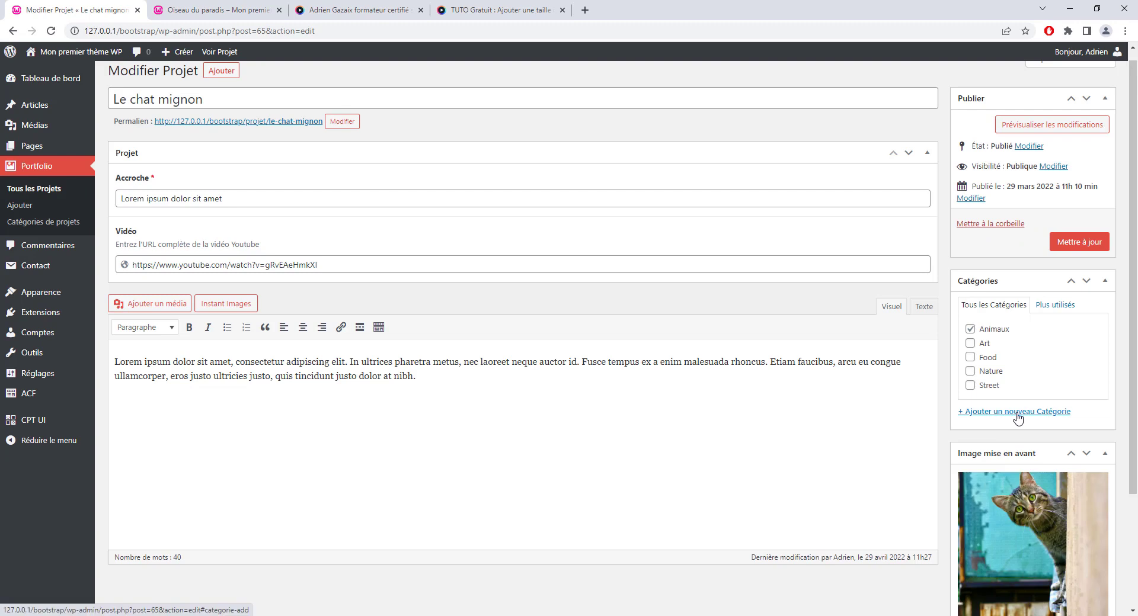
scroll(1018, 418, down, 3)
scroll(1060, 332, up, 4)
click(1075, 254)
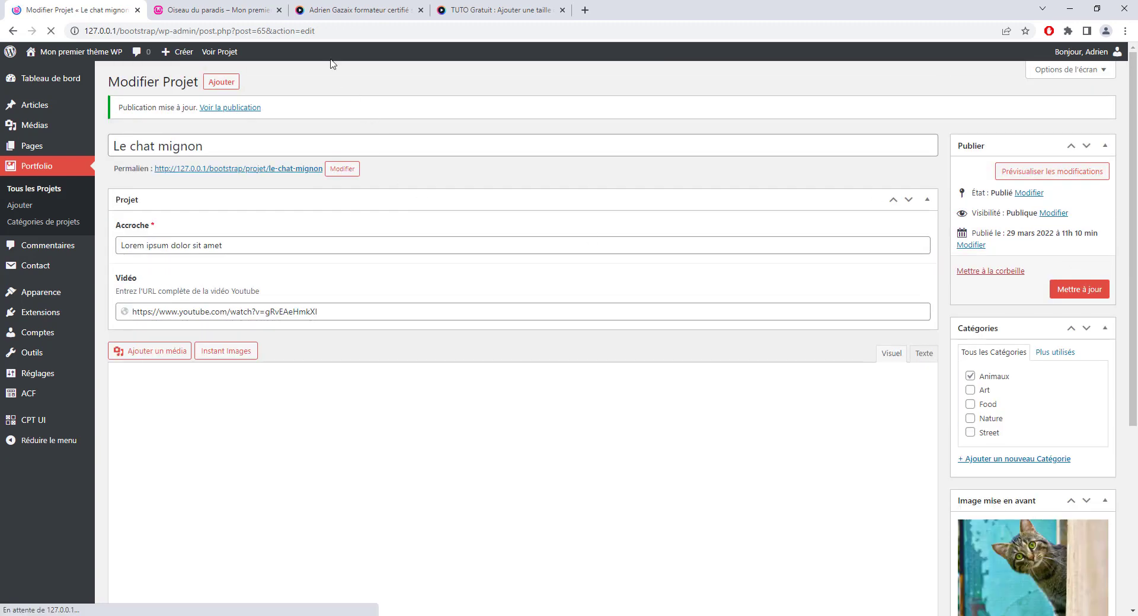
Step: View the Le chat mignon project from the portfolio page of the public site
click(244, 13)
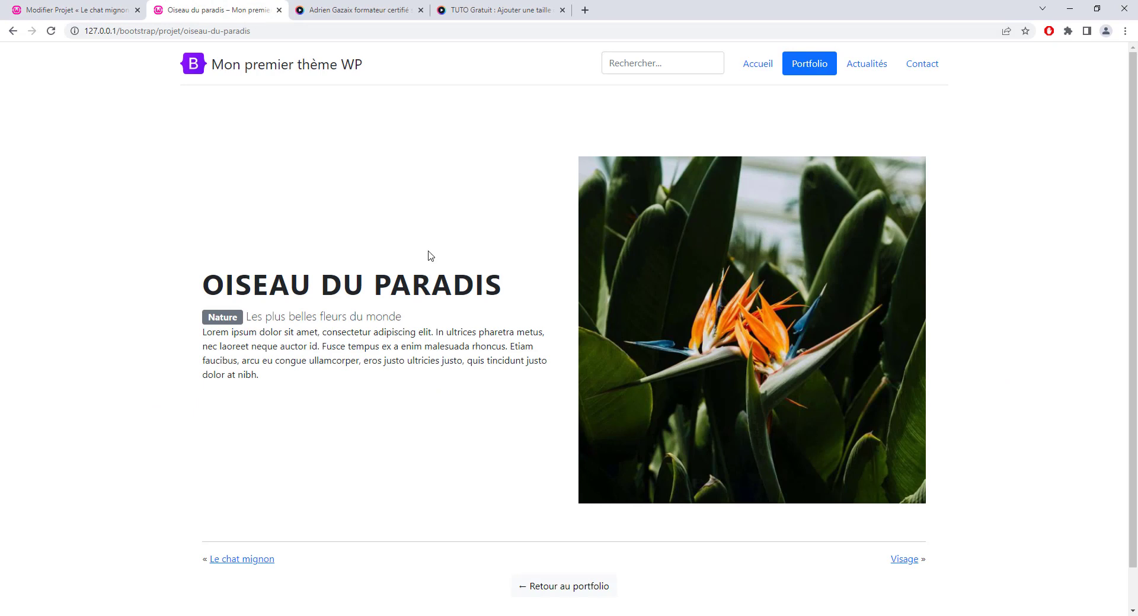
click(795, 69)
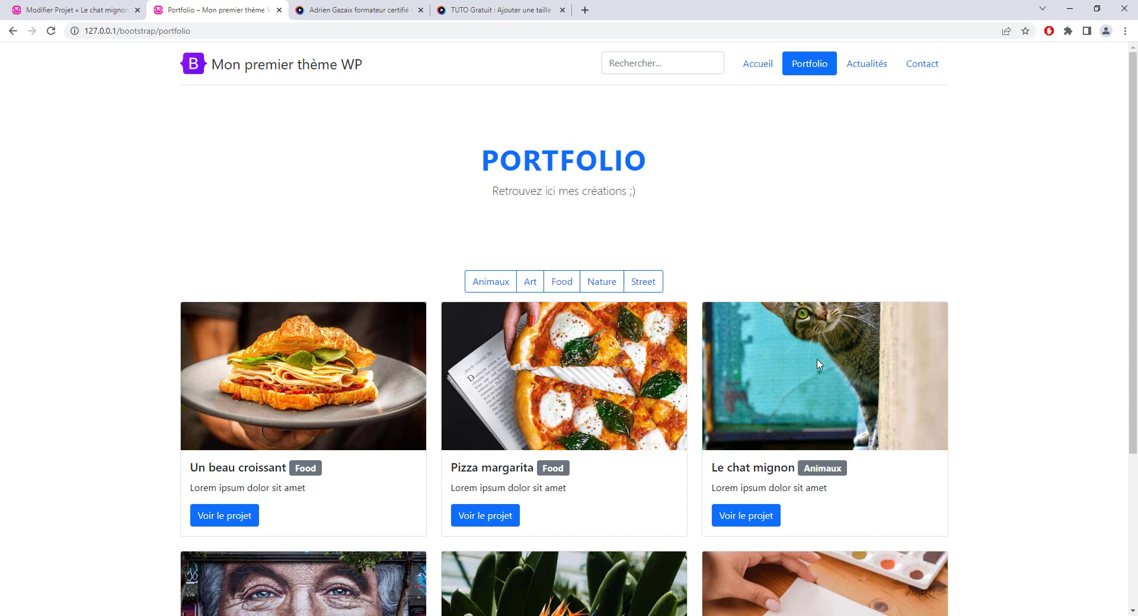
scroll(812, 363, down, 2)
click(745, 397)
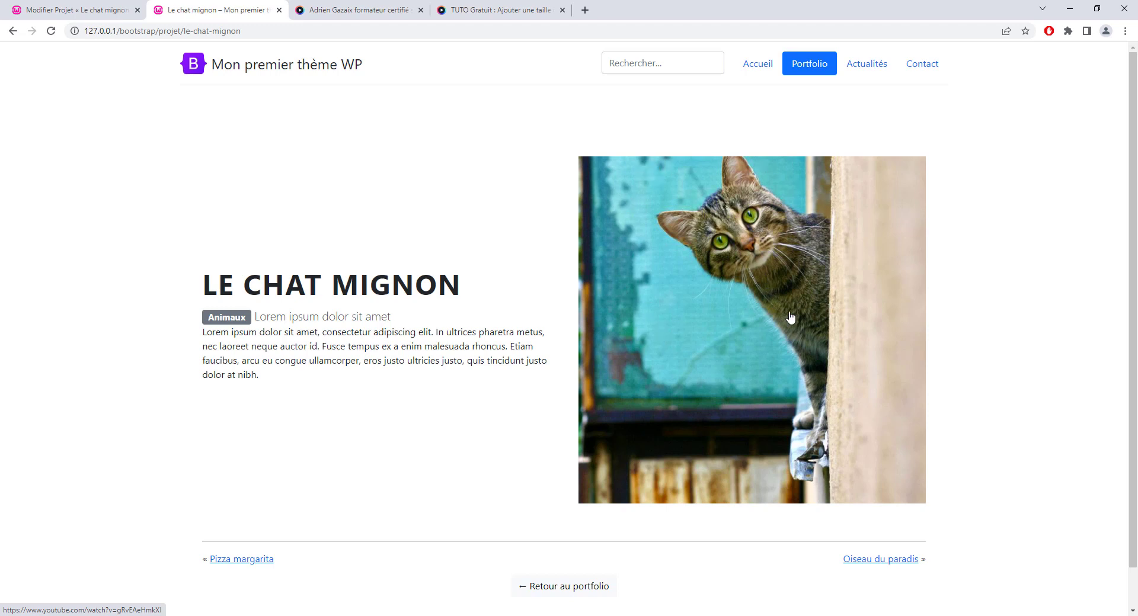
Step: Return to the Le chat mignon project in the WordPress admin and open the crop dialog for its featured image
click(112, 8)
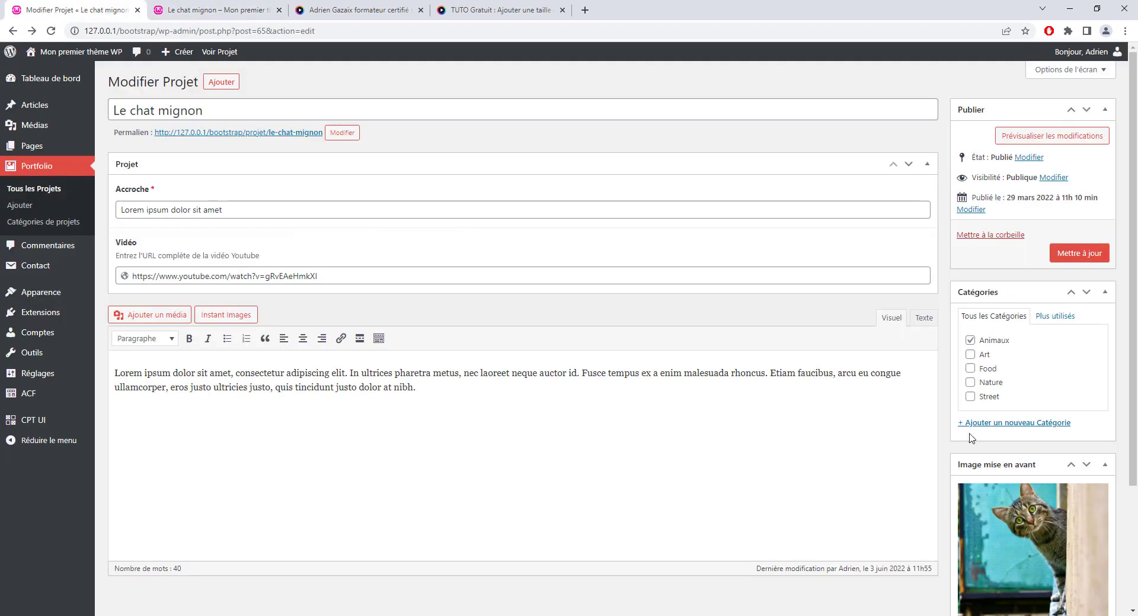
scroll(914, 429, down, 3)
click(1020, 558)
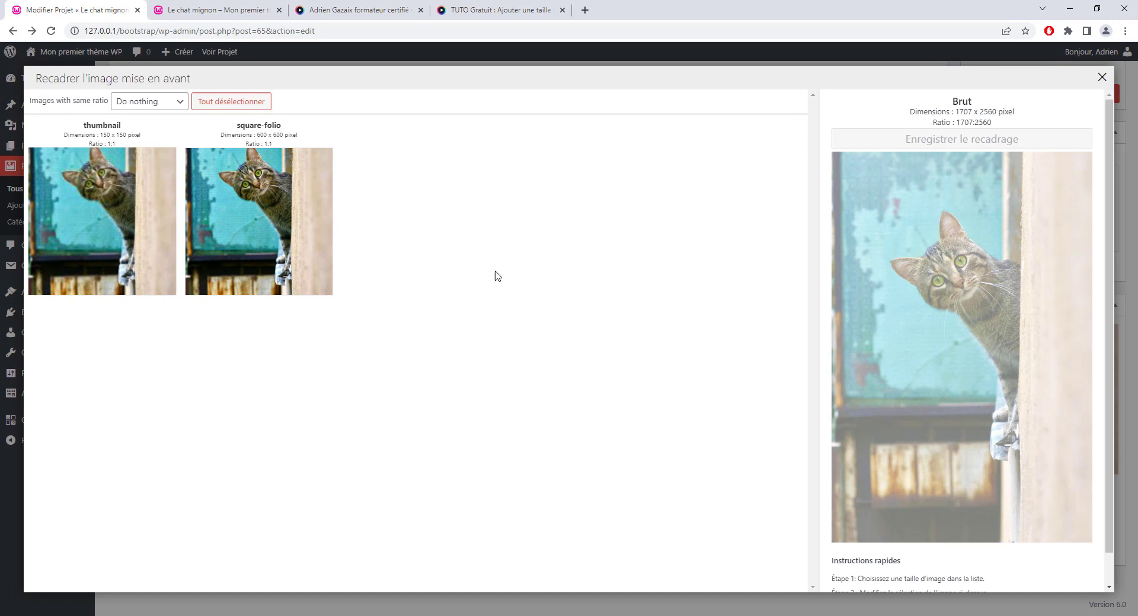
Step: Shrink and move the square-folio crop area tightly around the cat's head, save the crop and close the dialog
click(264, 196)
drag(1091, 218, 989, 321)
drag(932, 377, 977, 249)
scroll(878, 532, down, 2)
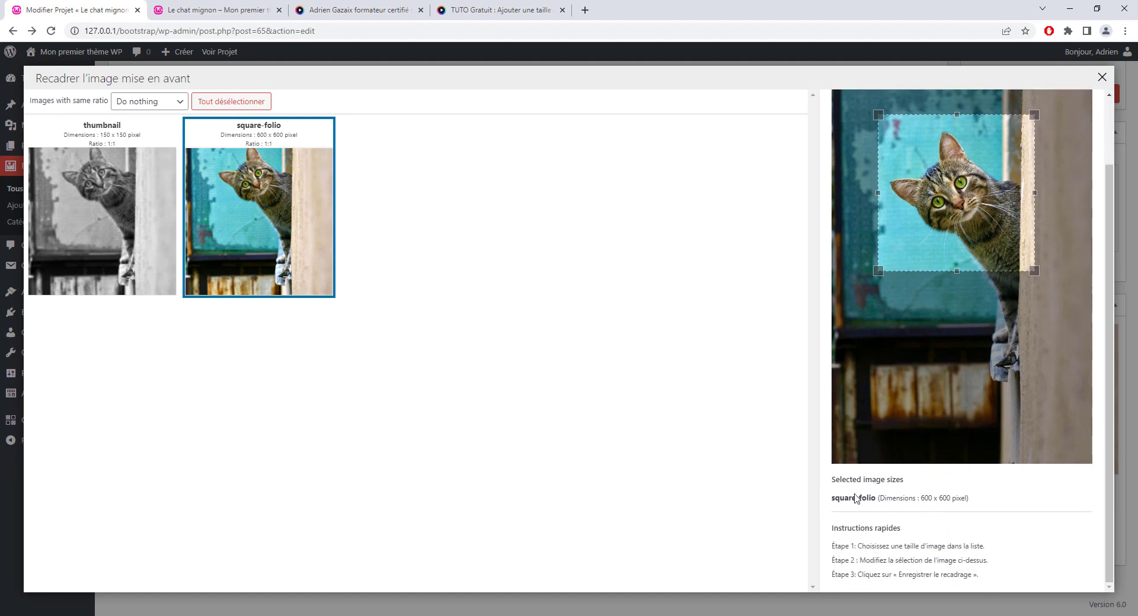
scroll(893, 184, up, 2)
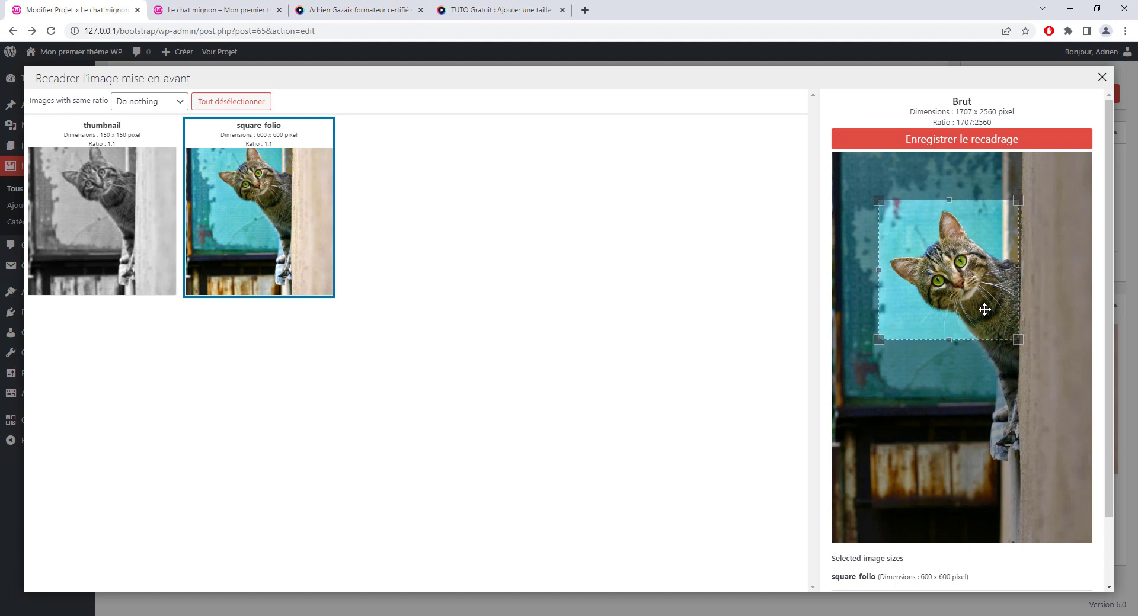
scroll(903, 518, down, 2)
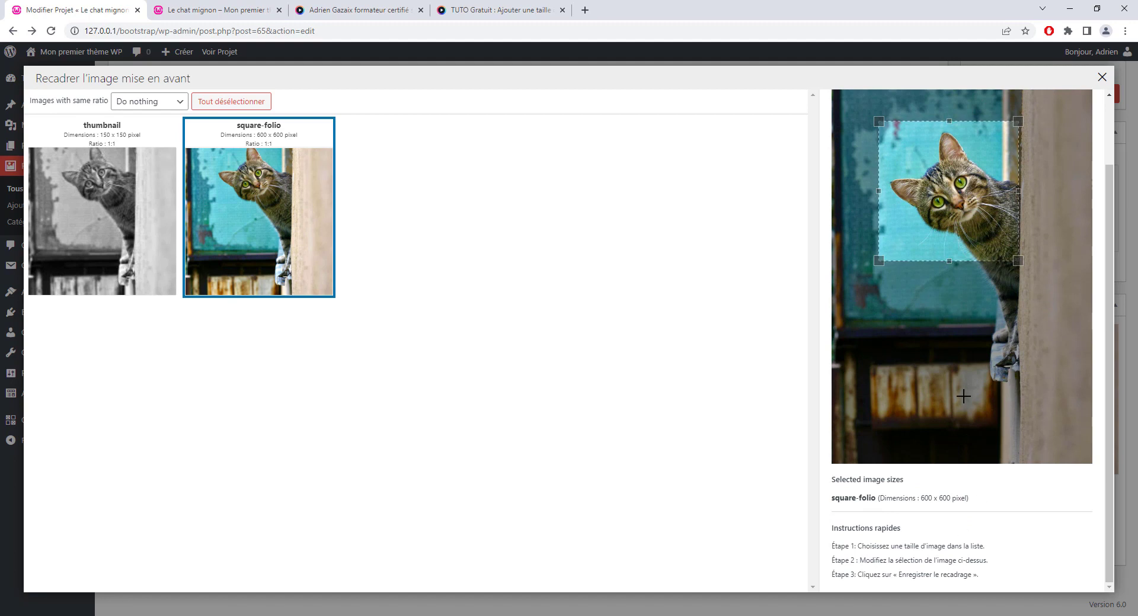
scroll(964, 399, up, 2)
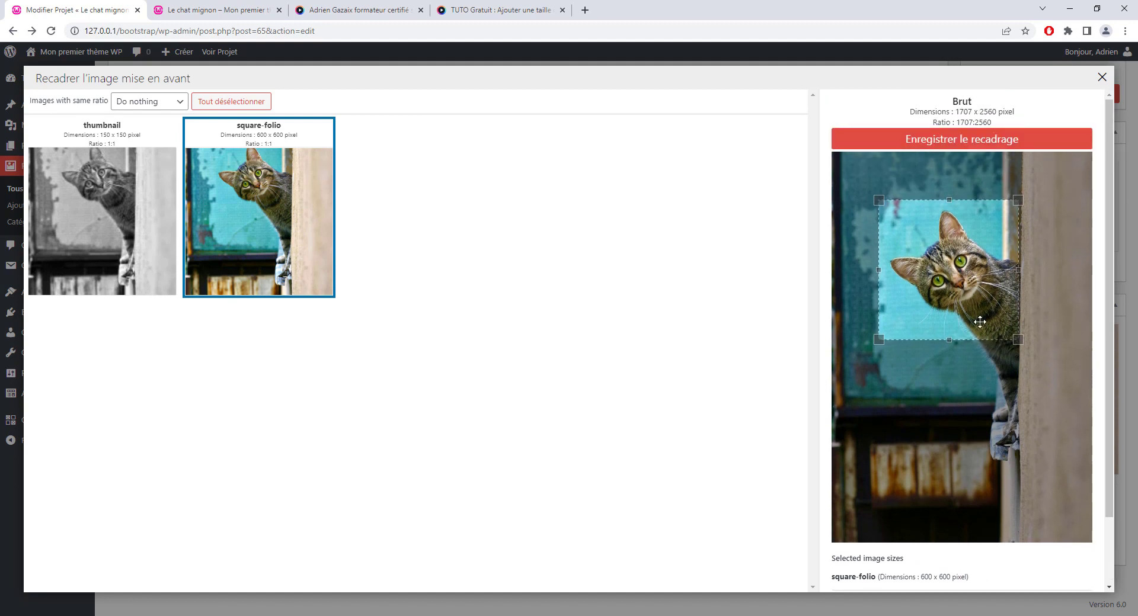
click(966, 146)
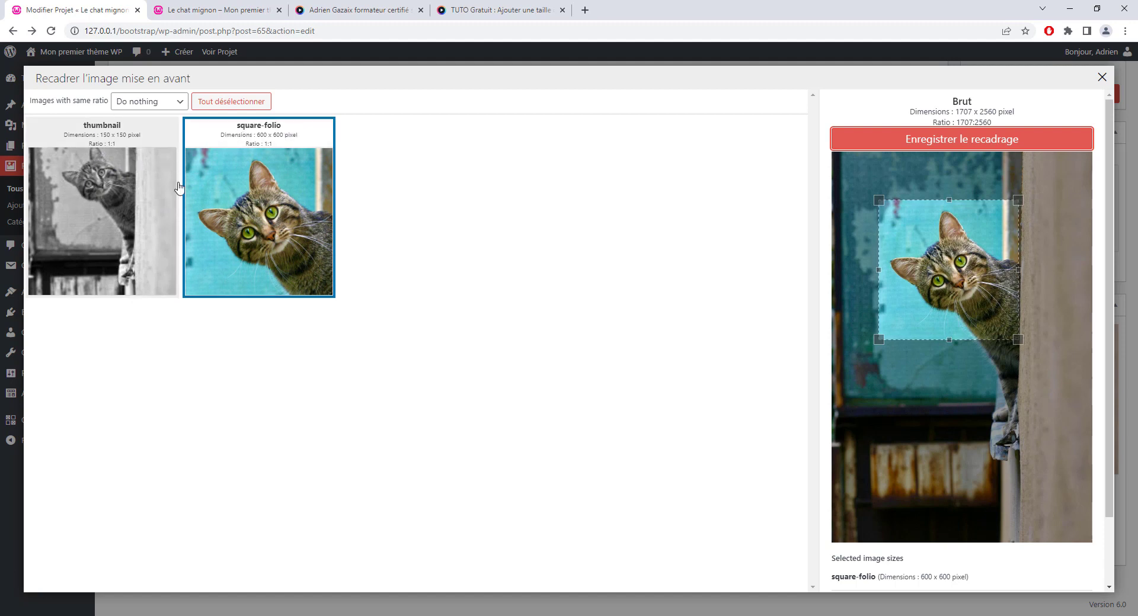
click(1102, 78)
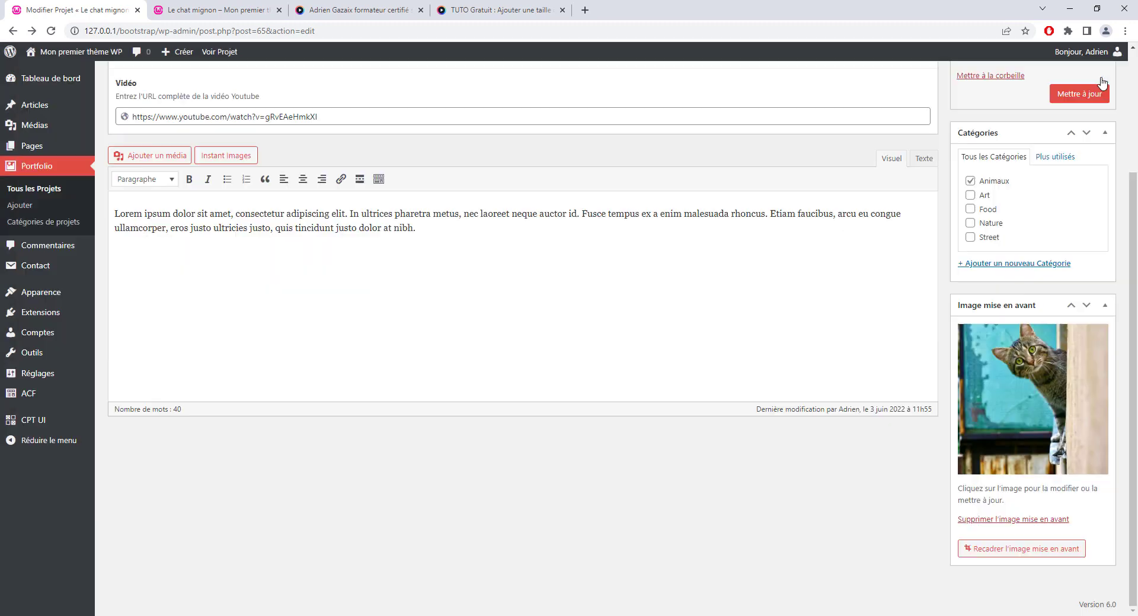
Step: Reload the public Le chat mignon page to check how its featured image is cropped
scroll(982, 271, up, 3)
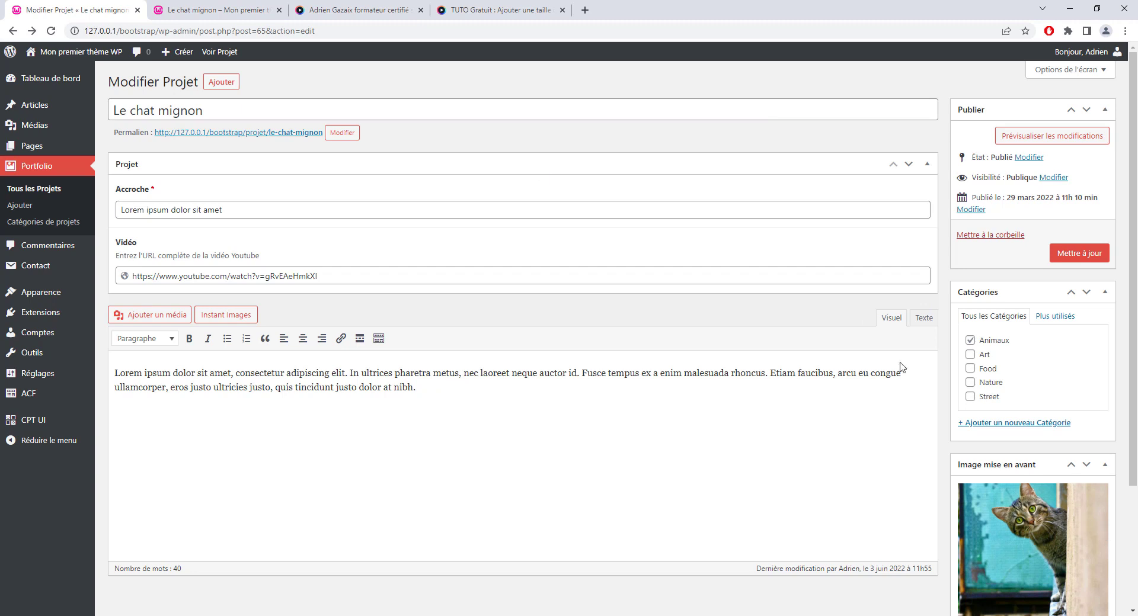
click(243, 12)
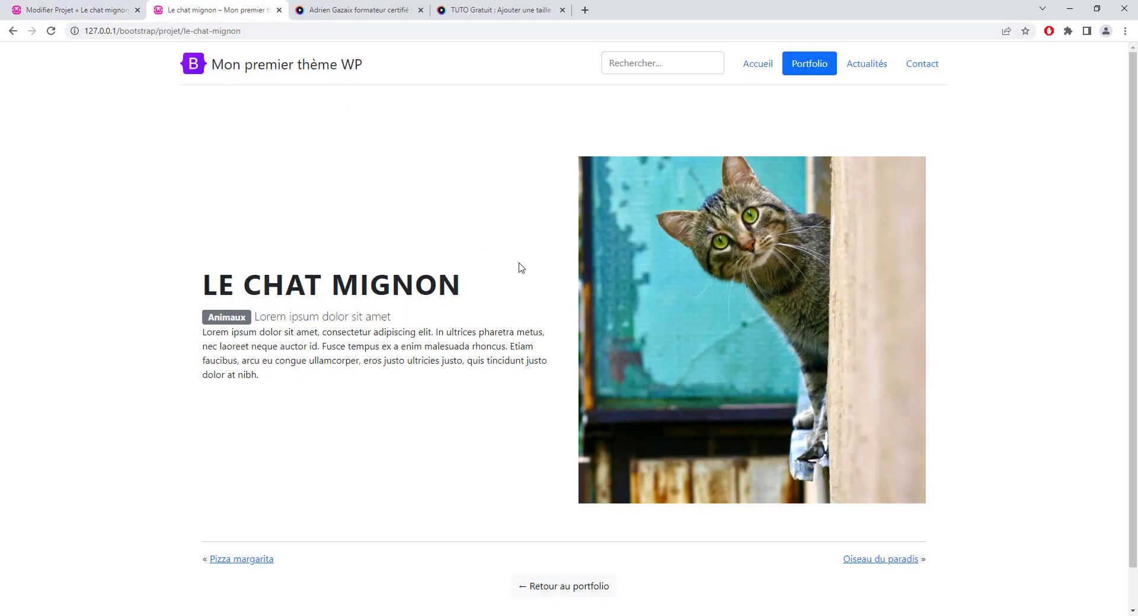
key(F5)
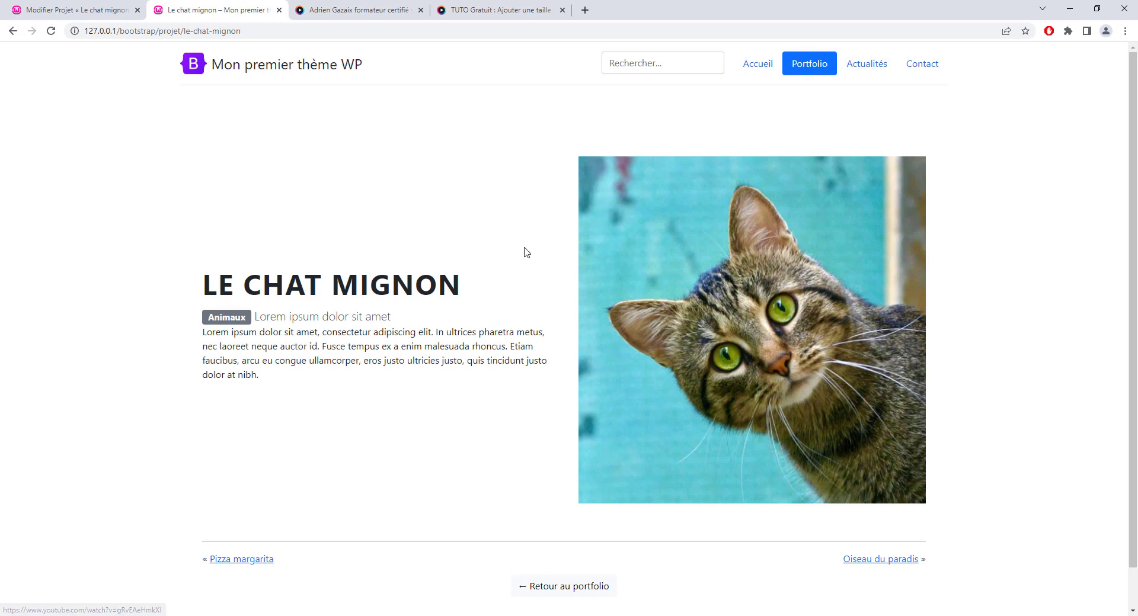
key(ctrl+shift+Tab)
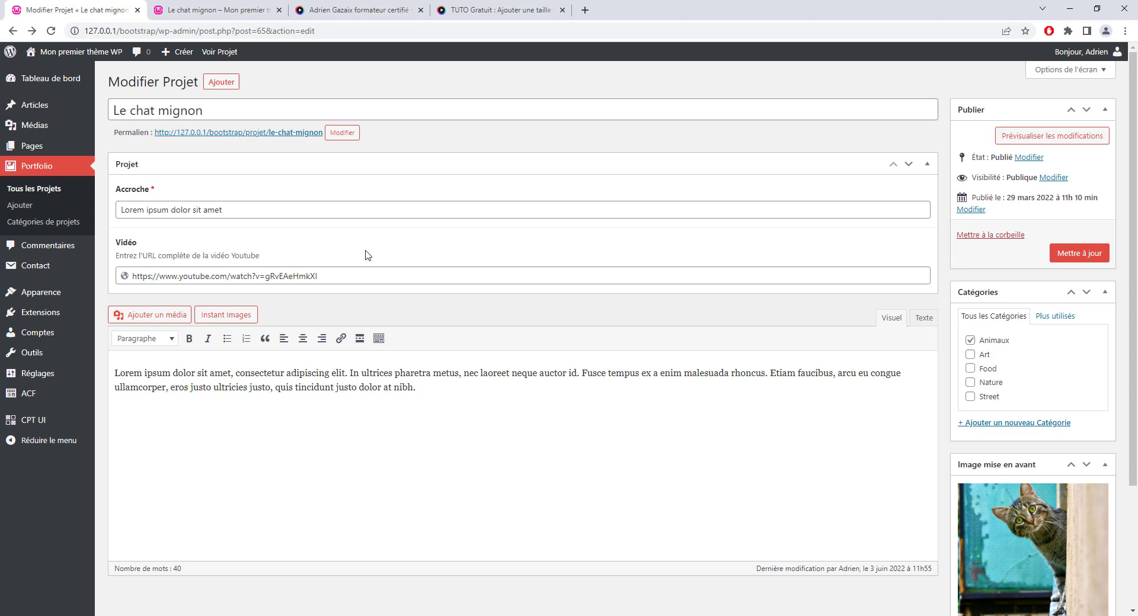
click(243, 10)
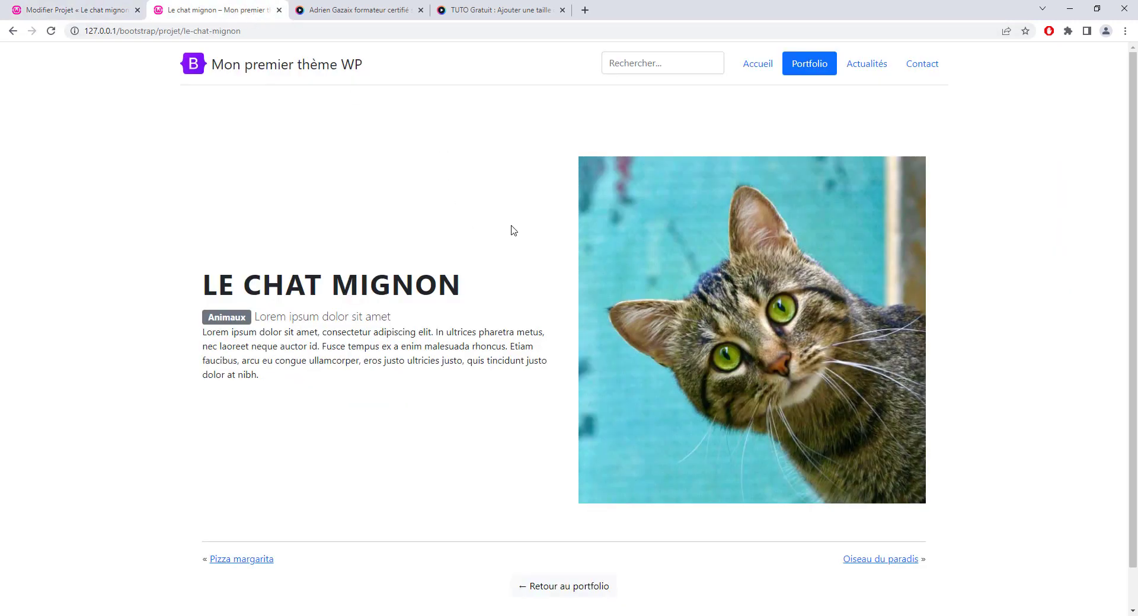